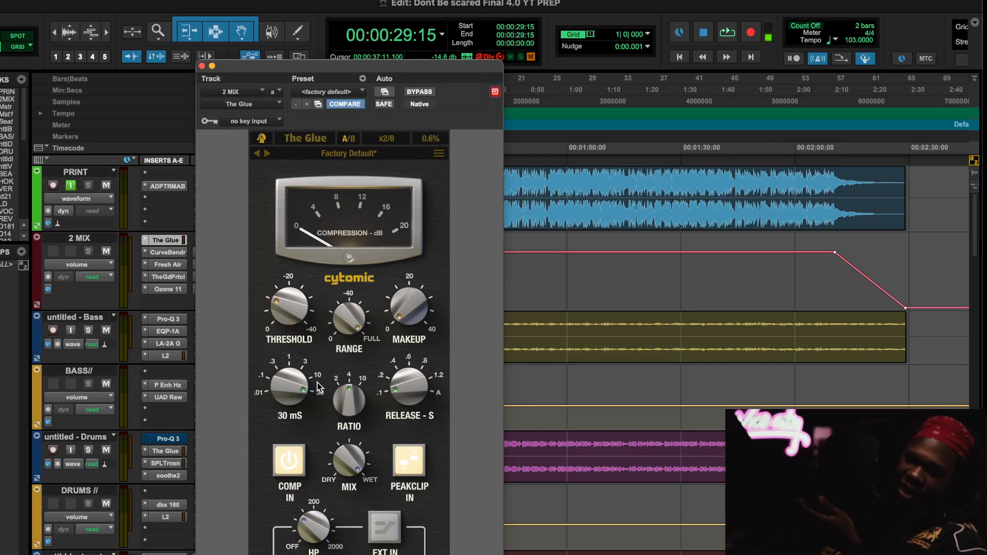
Step: Check The Glue's attack, ratio, high-pass and threshold settings on 2 MIX, and move its window clear of the track inserts
mouse_move(288, 391)
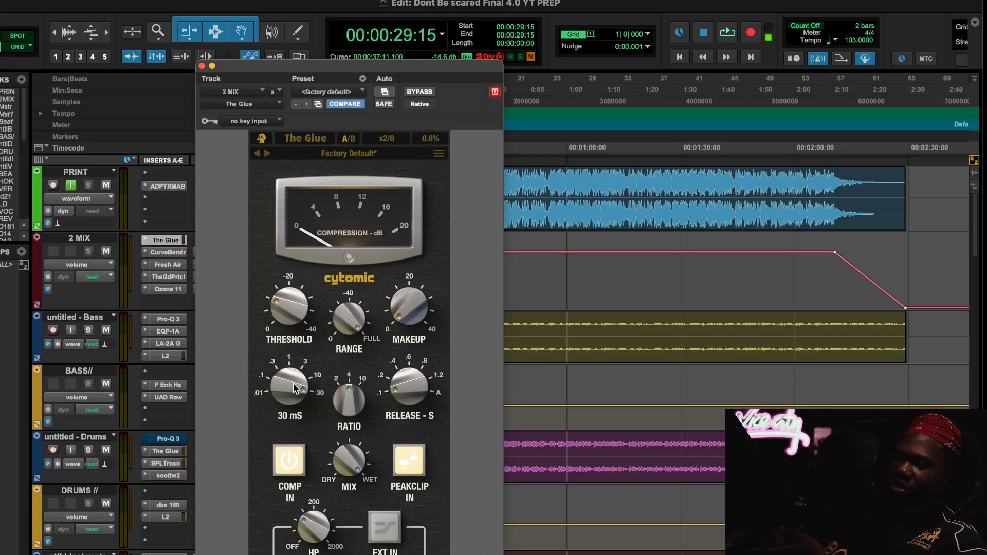
mouse_move(369, 390)
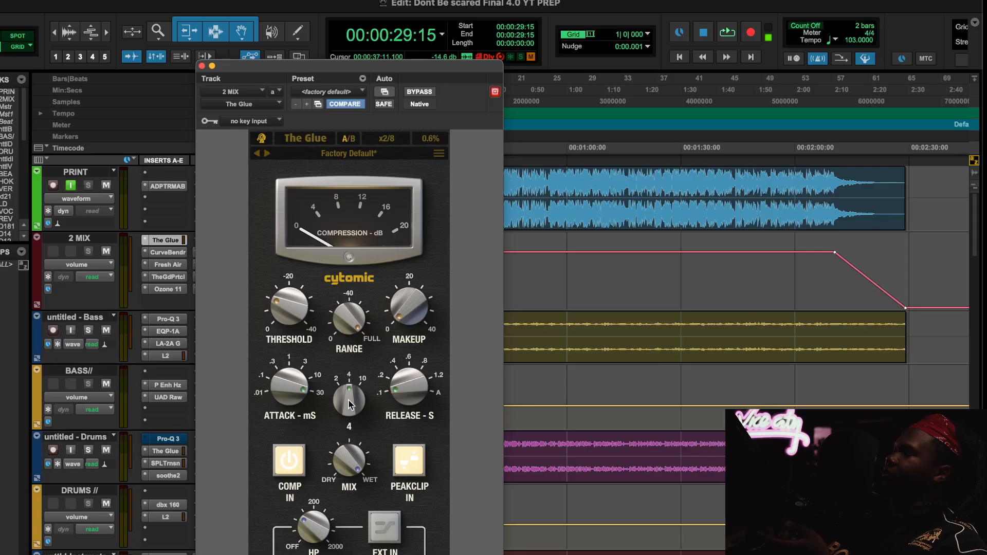
mouse_move(328, 509)
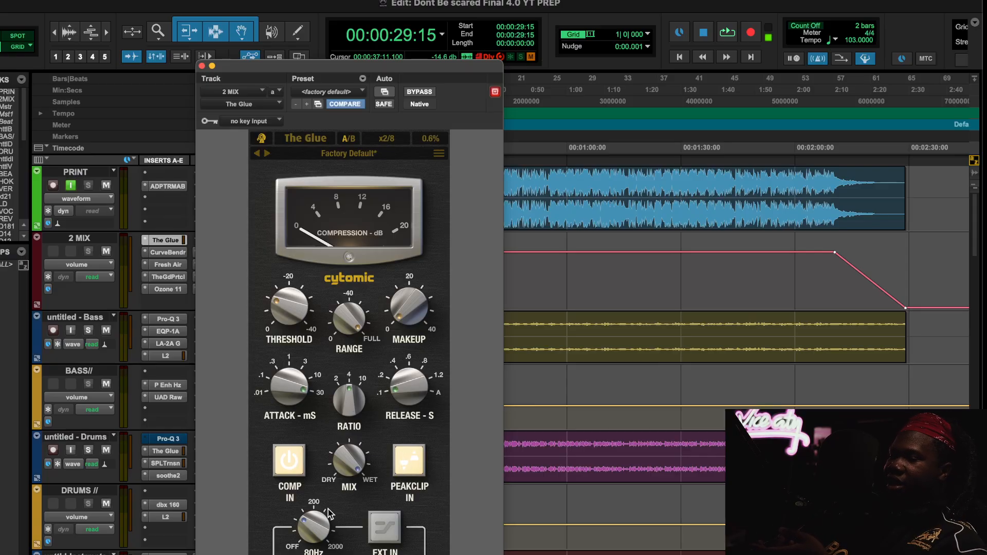
mouse_move(297, 313)
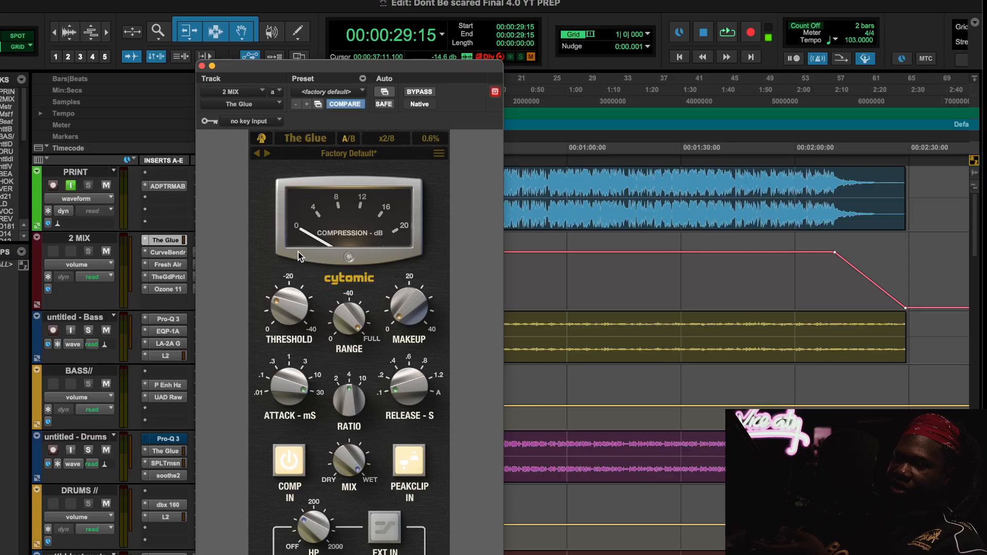
drag(326, 69, 720, 70)
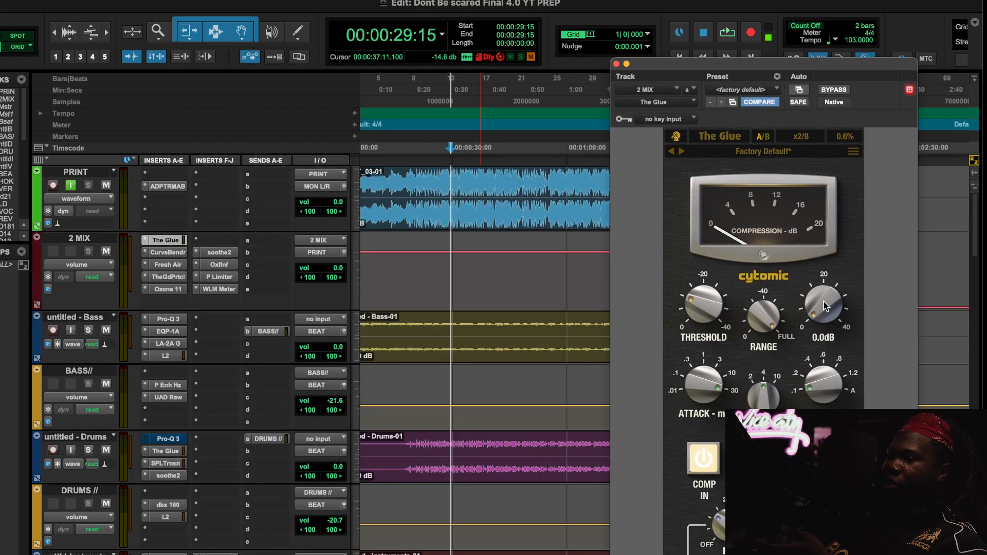
Step: Play the mix and compare it with The Glue on 2 MIX active and bypassed, closing the plugin window and stopping playback
key(space)
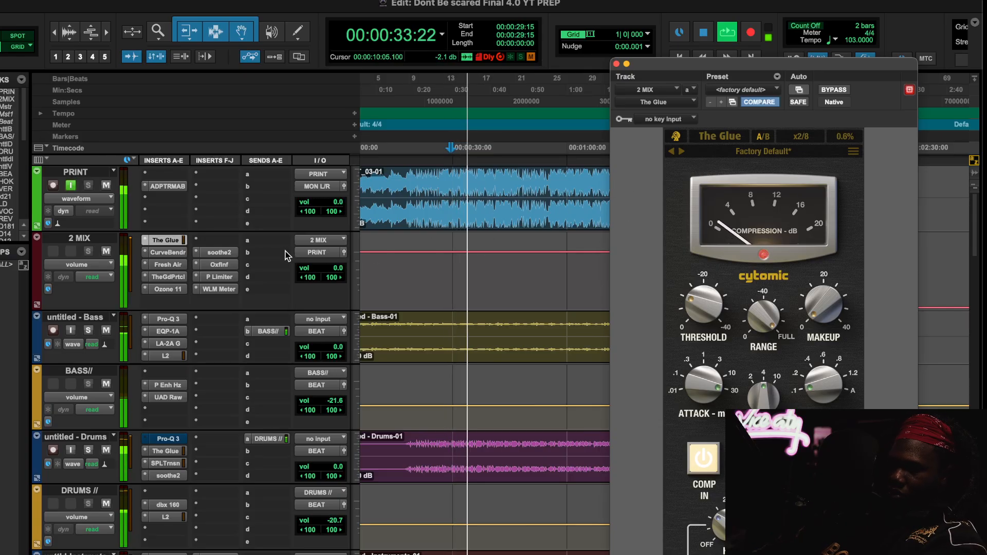
super+click(173, 241)
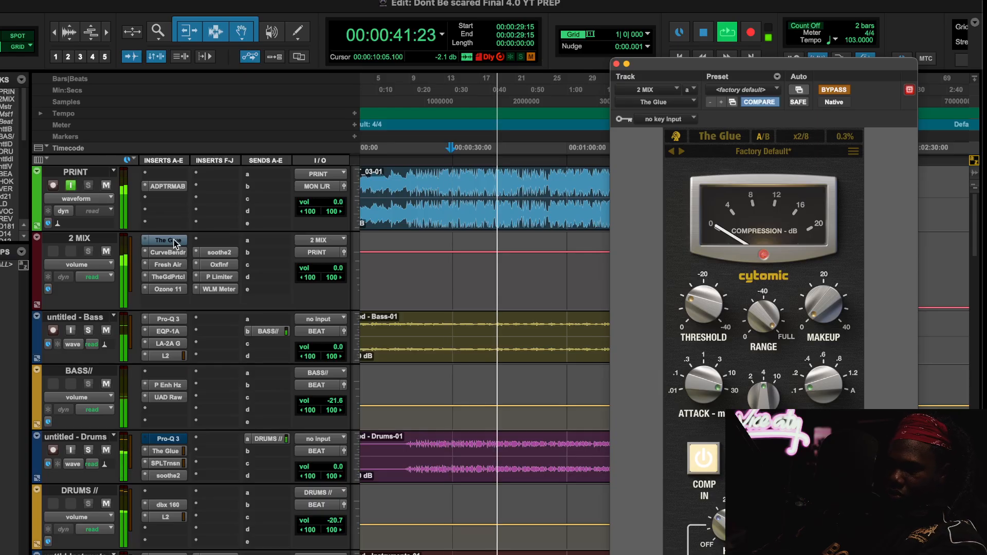
super+click(174, 242)
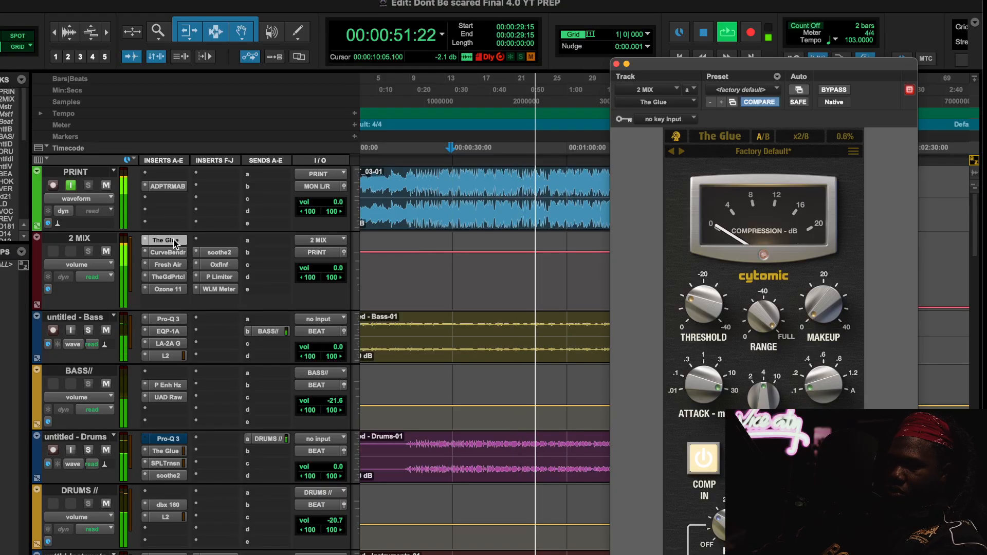
super+click(175, 242)
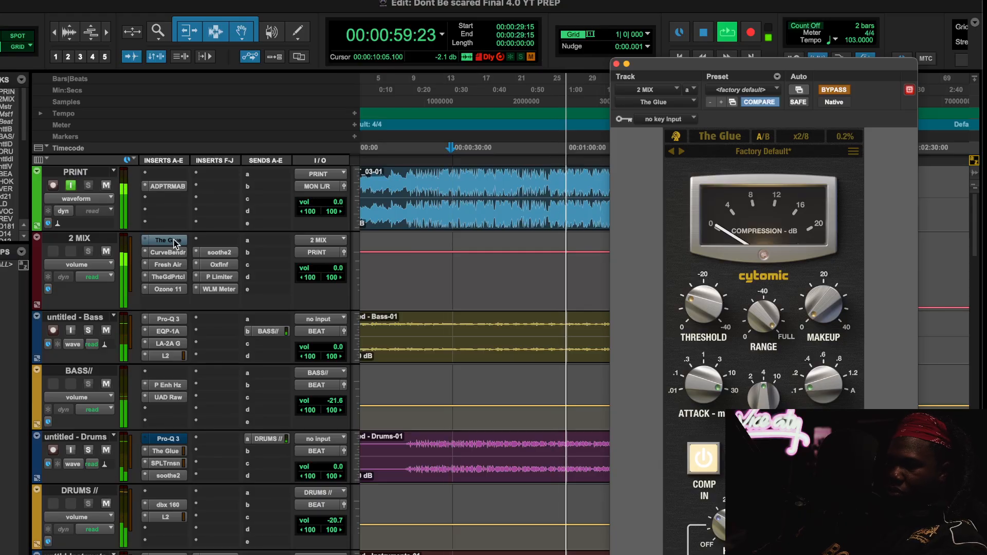
super+click(176, 244)
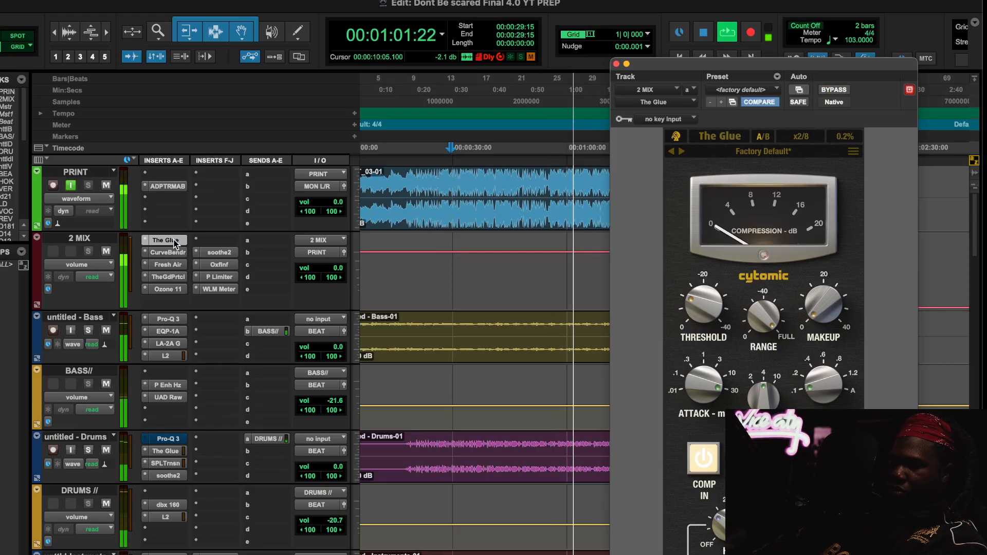
click(176, 244)
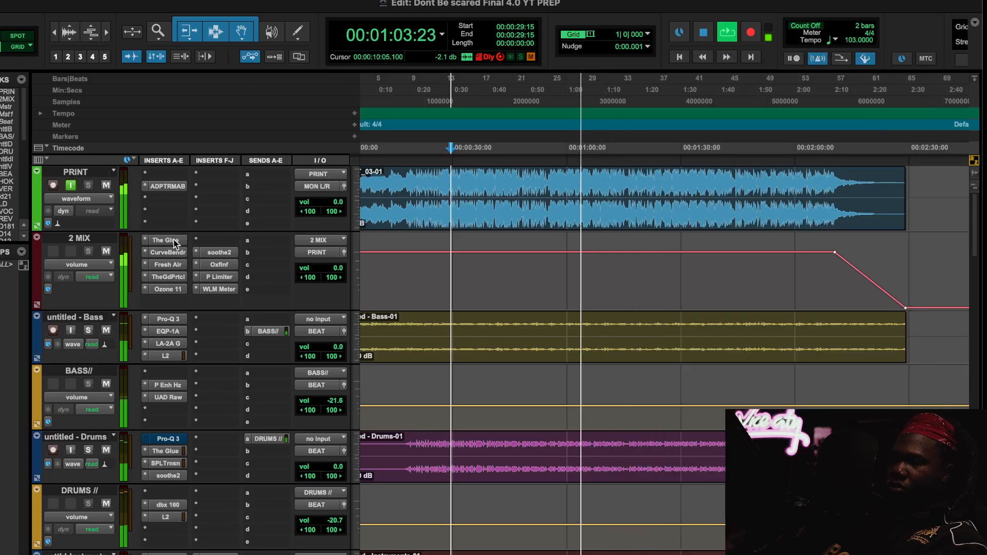
key(space)
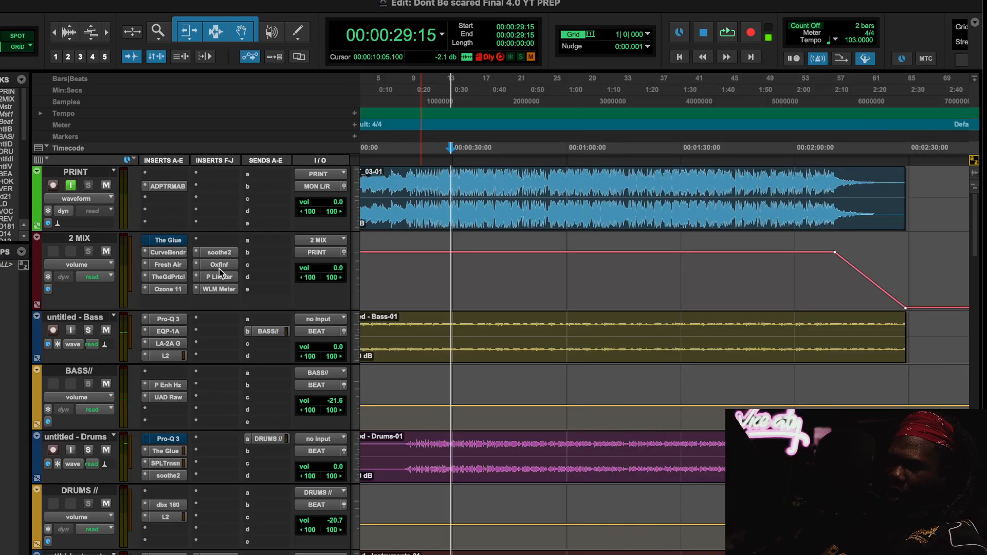
Step: Bypass all inserts on the 2 MIX track, and re-enable only P Limiter and The Glue during playback
shift+super+click(169, 240)
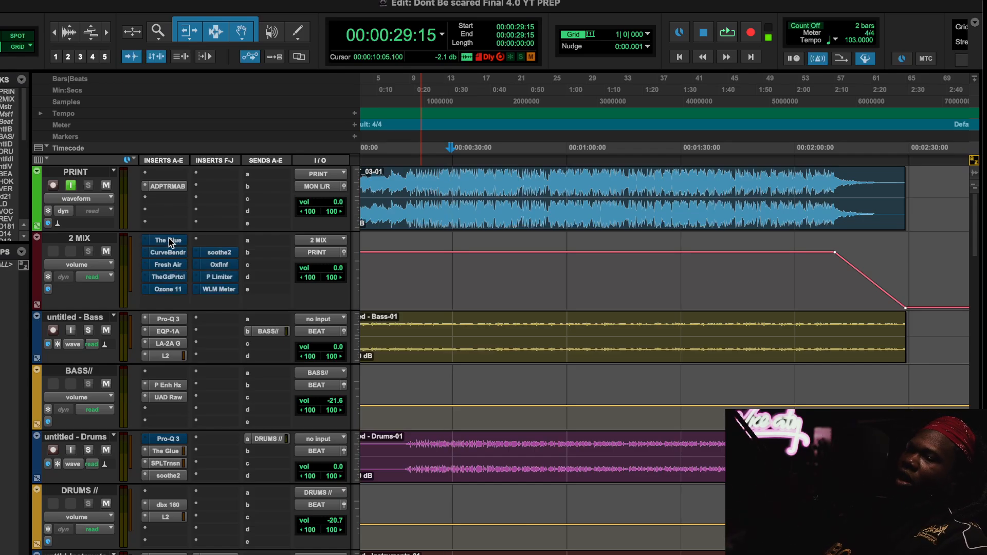
key(space)
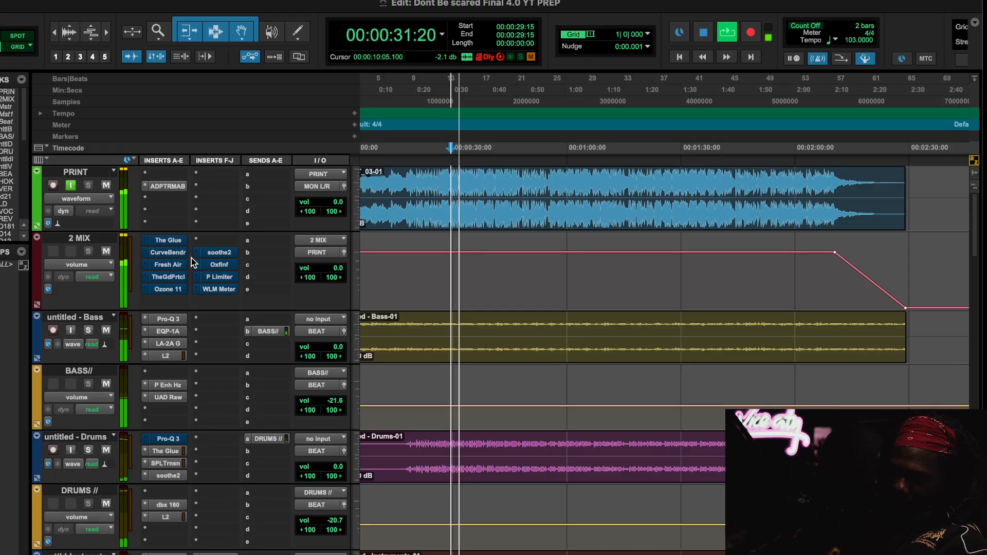
click(223, 277)
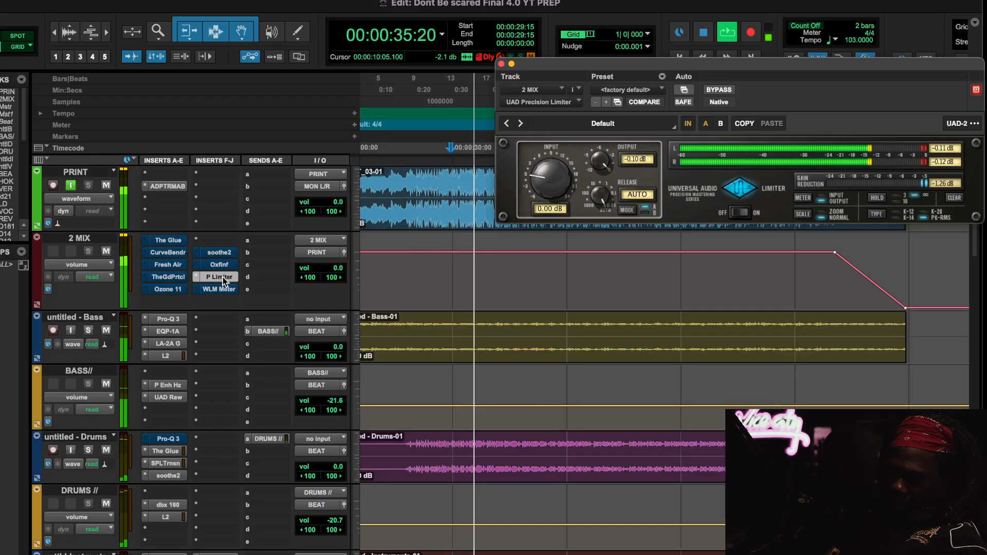
click(223, 277)
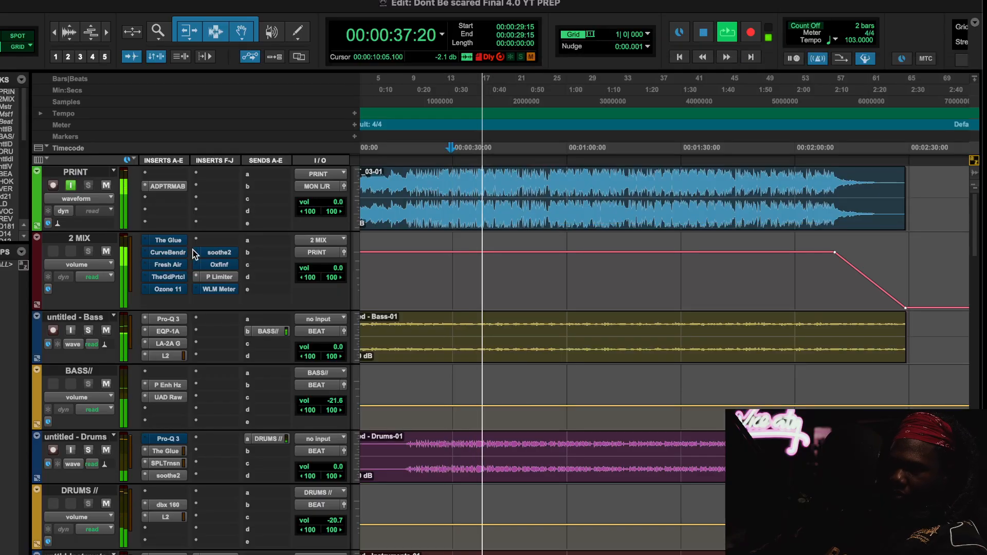
super+click(171, 241)
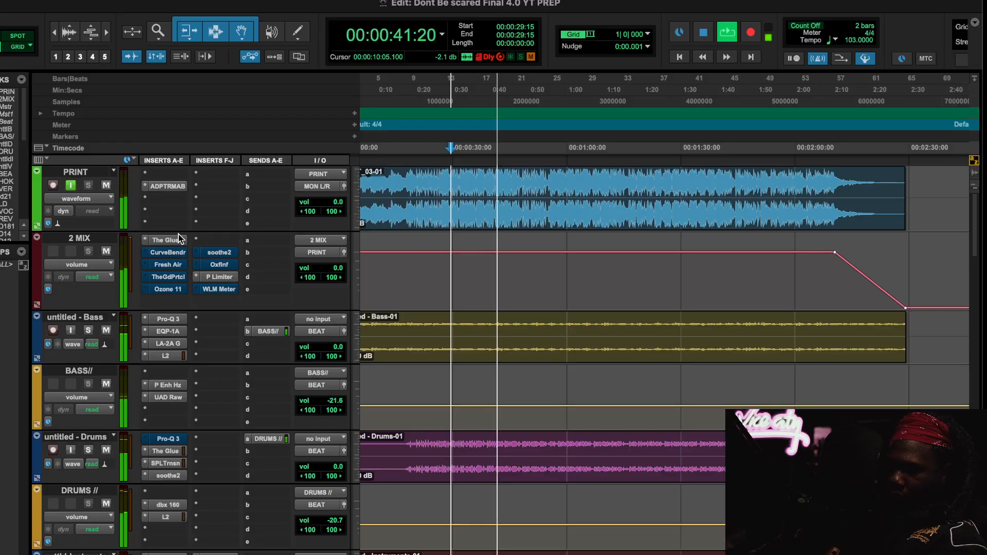
Step: Set the playback position to 00:00:54:11 and stop playback, and take the CurveBendr insert on 2 MIX out of bypass
click(545, 82)
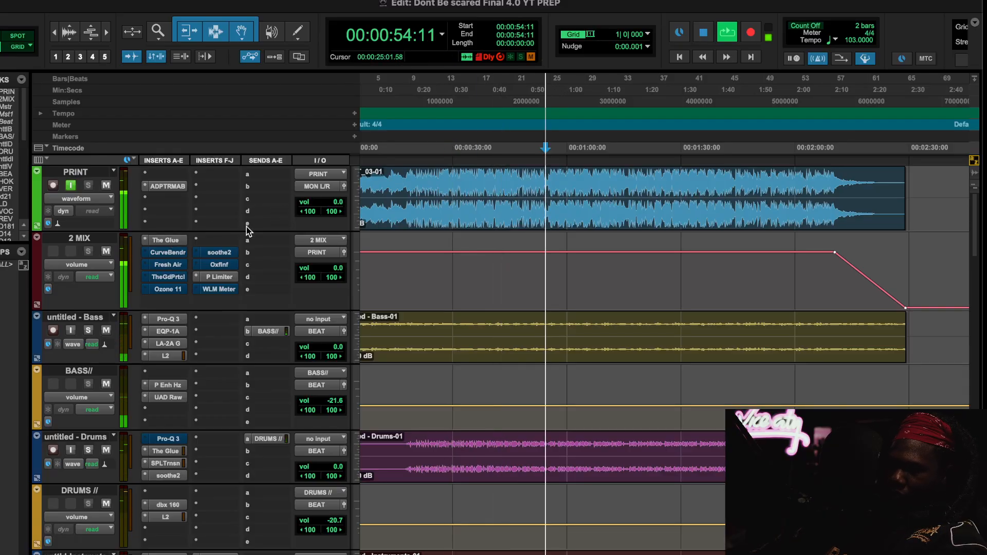
key(space)
click(172, 251)
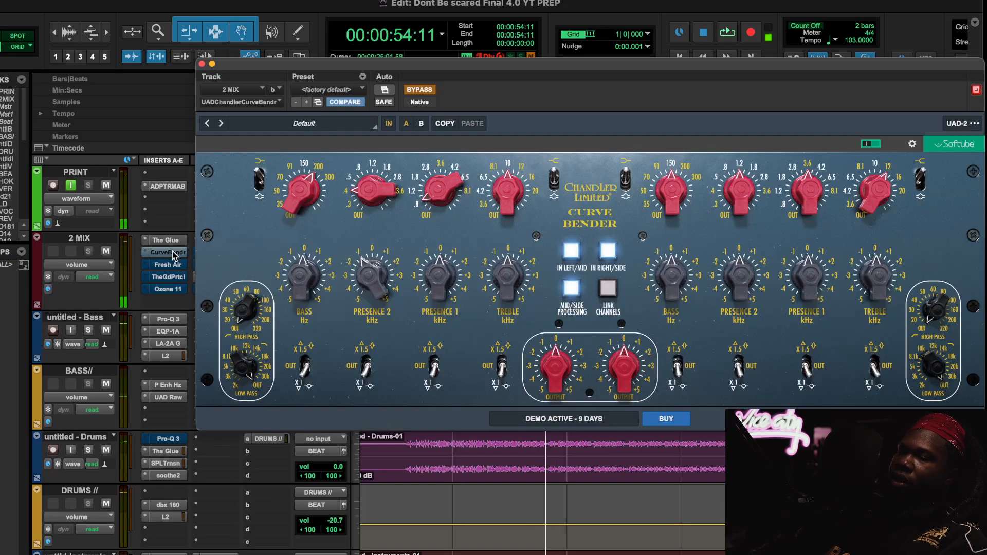
click(423, 90)
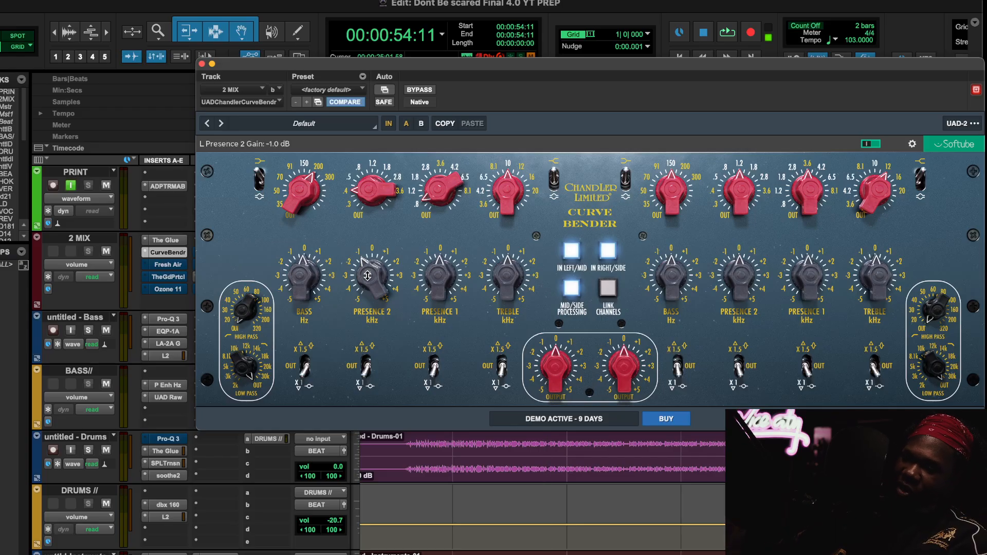
scroll(152, 515, down, 10)
scroll(153, 512, up, 10)
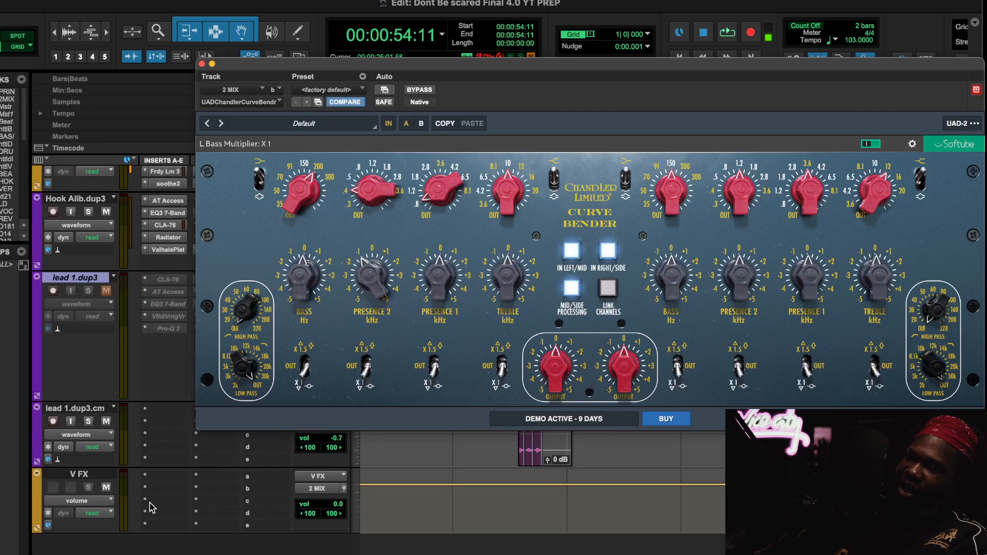
scroll(150, 508, left, 1)
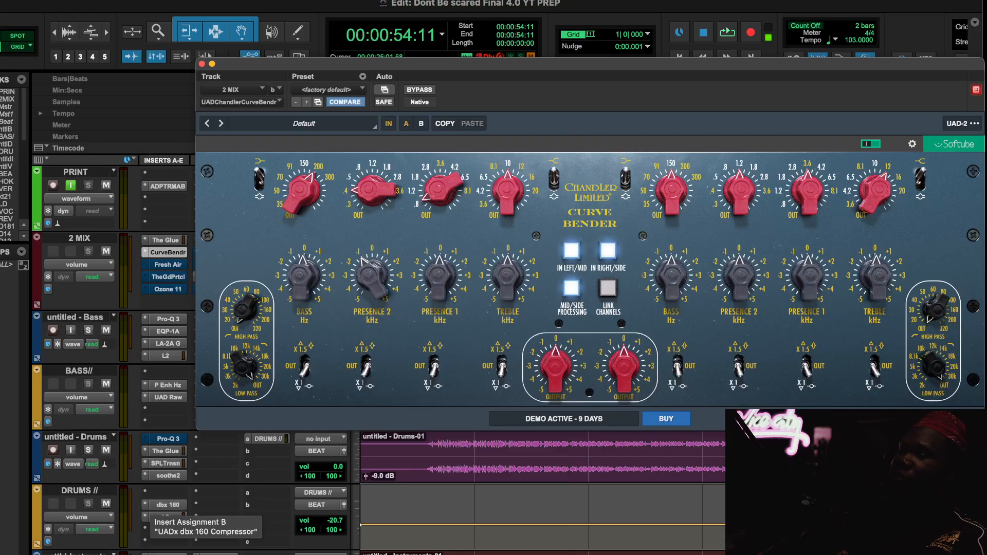
scroll(212, 439, down, 20)
scroll(212, 439, up, 20)
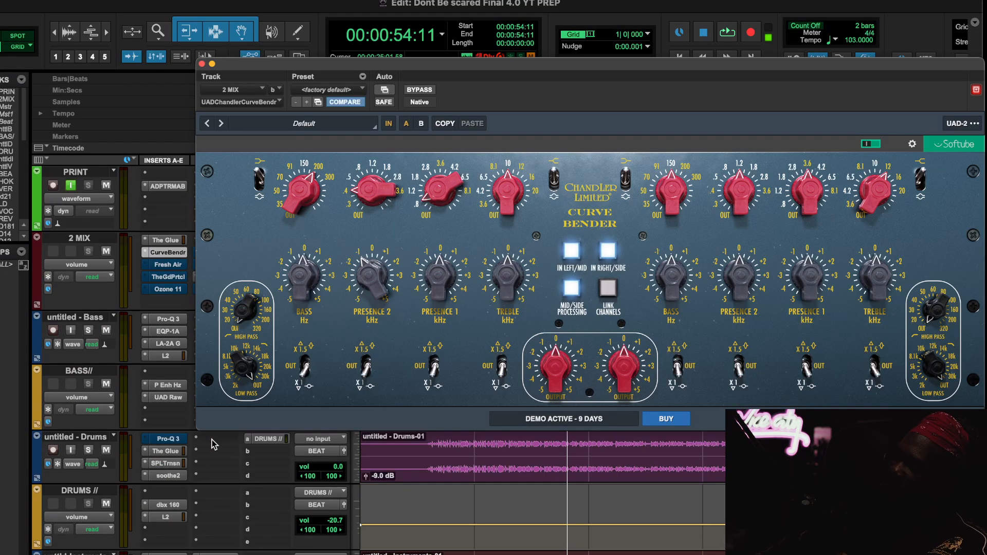
Step: Play the mix from 00:00:54:11 and compare it with the Curve Bender on 2 MIX active and bypassed
key(space)
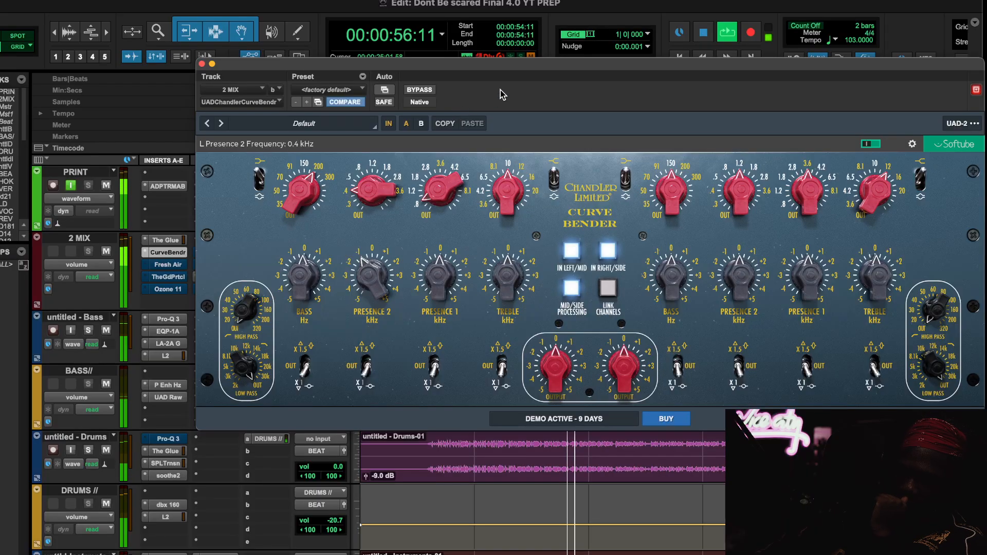
click(419, 89)
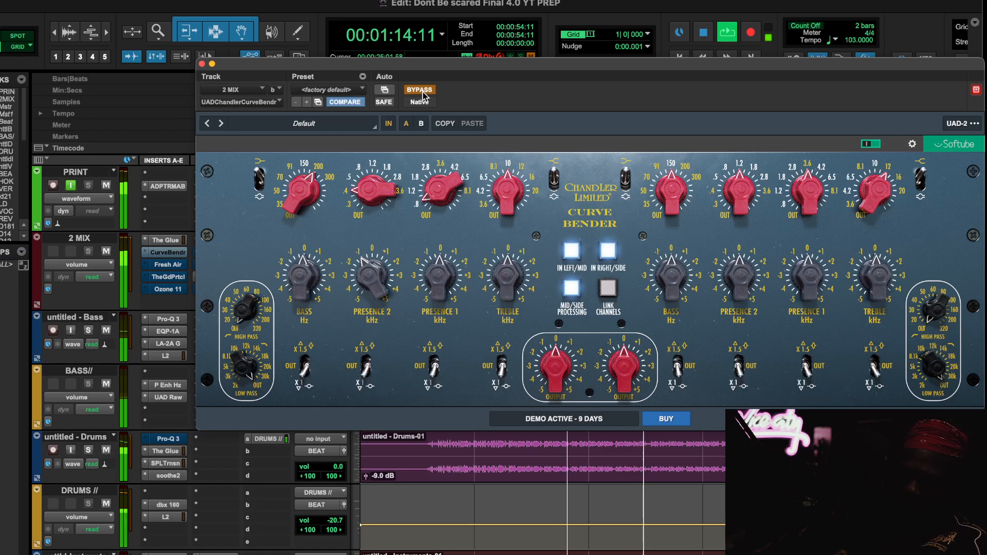
click(421, 90)
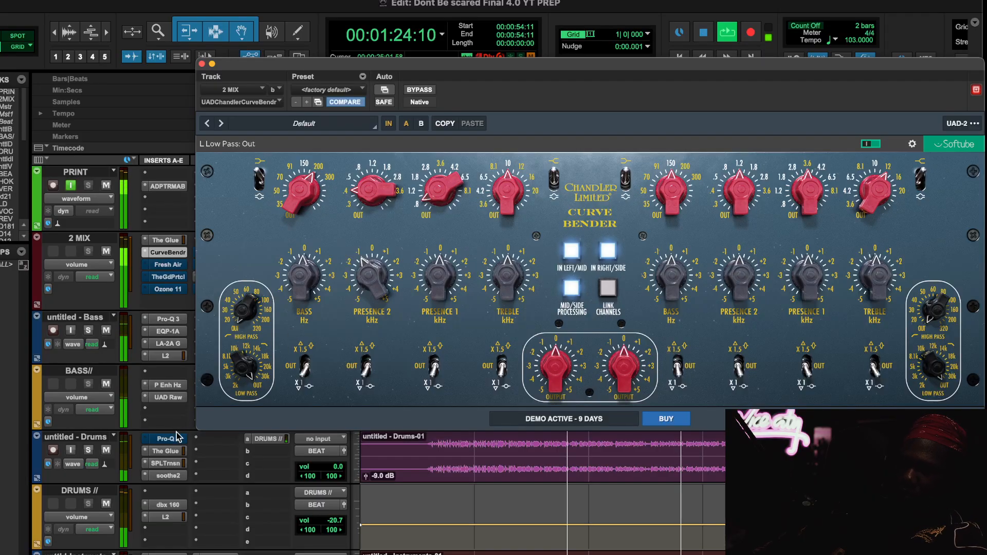
click(419, 90)
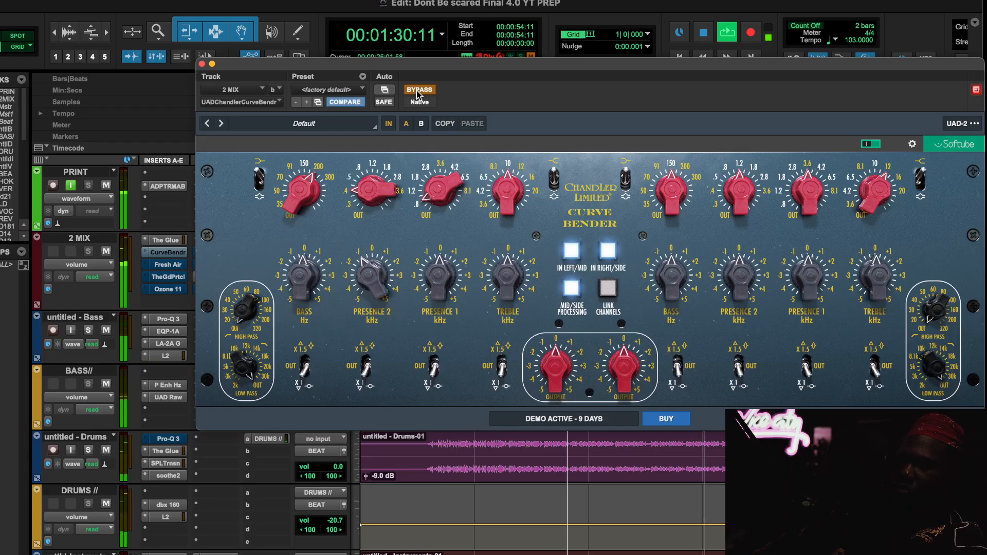
click(419, 90)
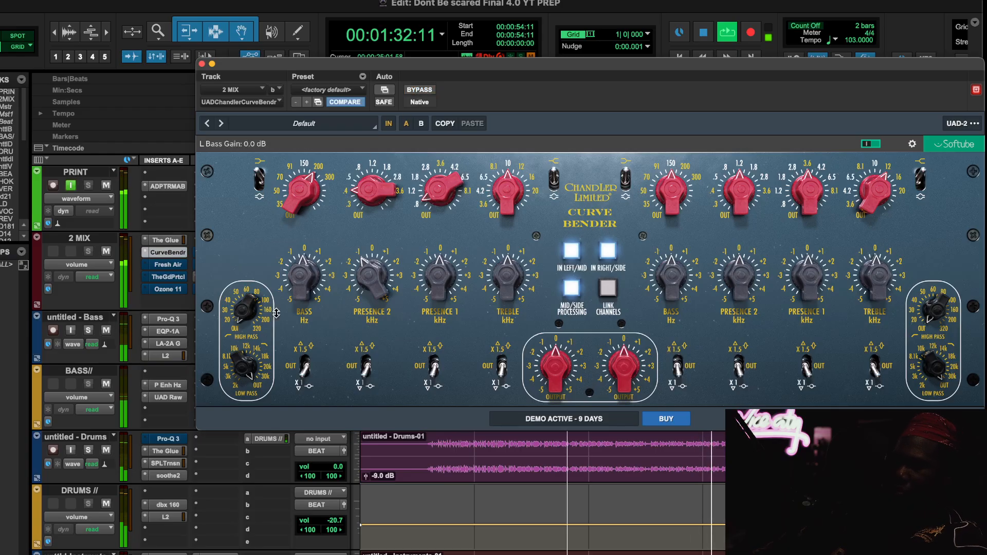
key(space)
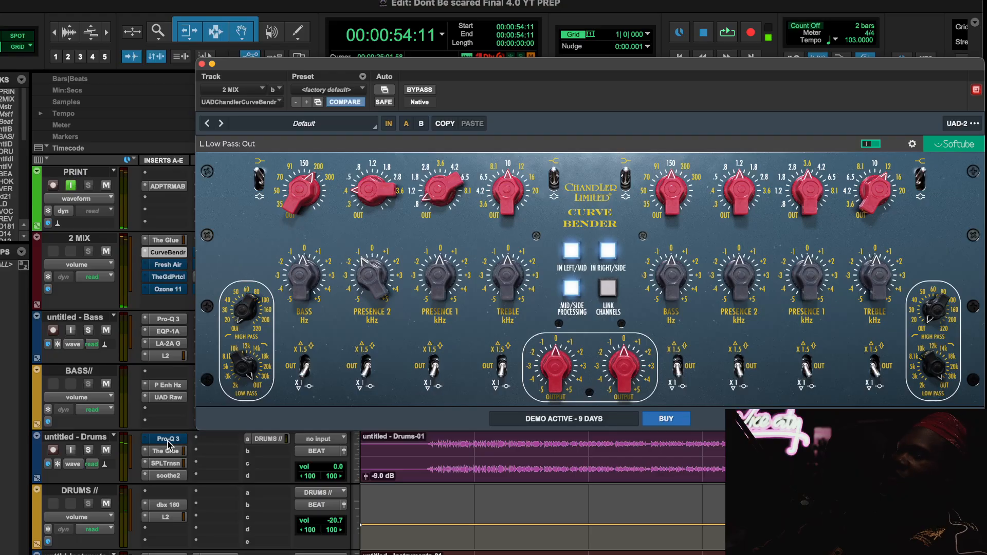
Step: Take the Pro-Q 3 insert on the untitled - Drums track out of bypass and open it to inspect its EQ bands
super+click(168, 440)
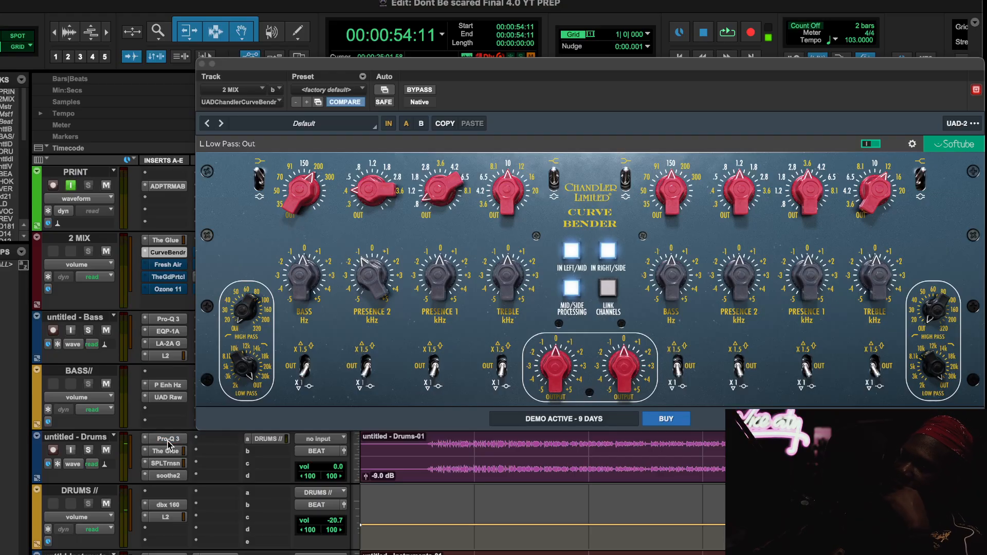
click(168, 441)
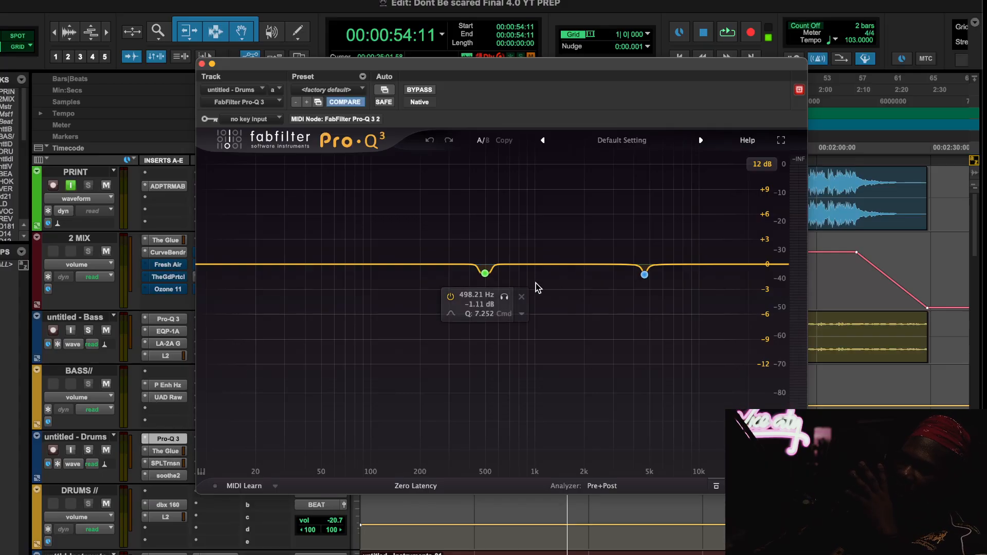
mouse_move(605, 301)
Step: Play the mix and compare it with the drums' Pro-Q 3 active and bypassed, moving its window off the track inserts
key(space)
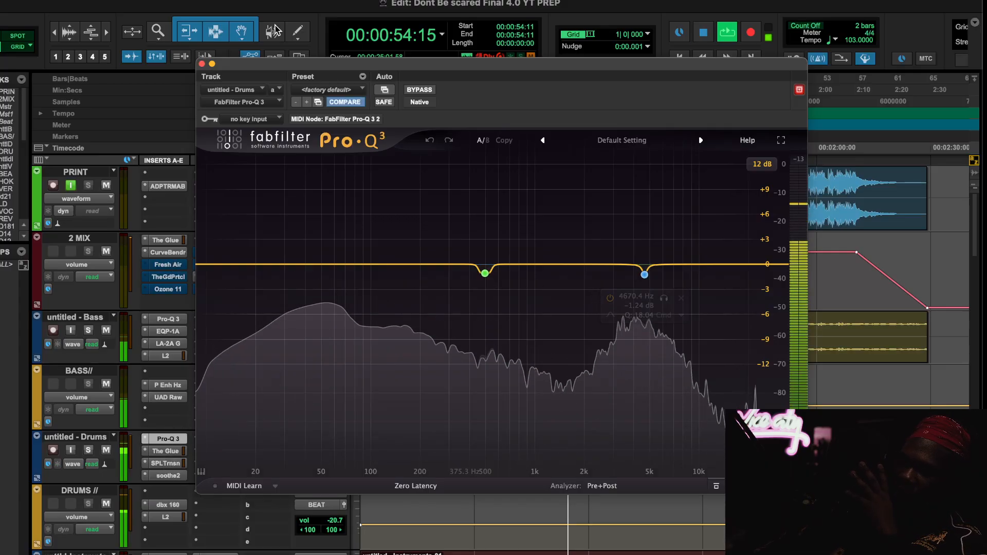
drag(300, 69, 335, 71)
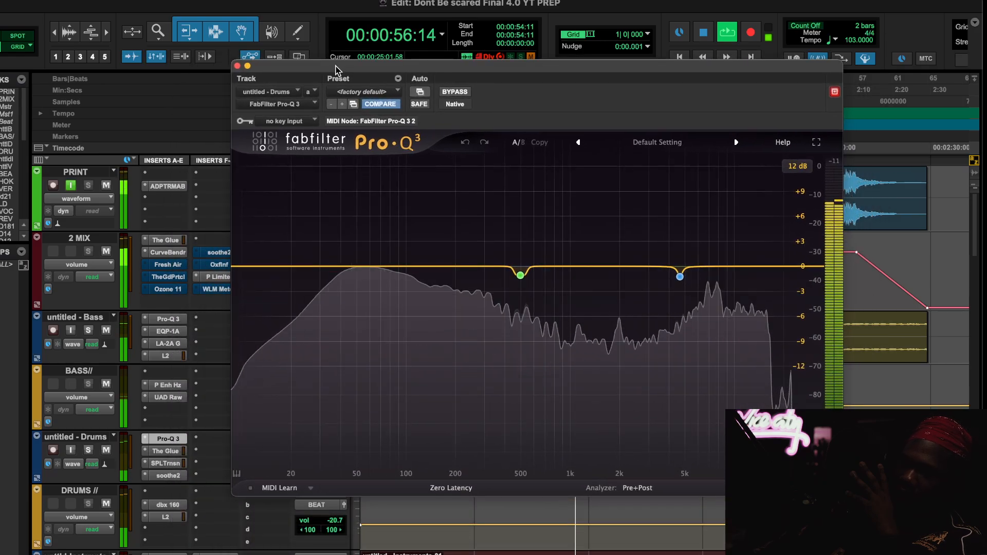
click(455, 92)
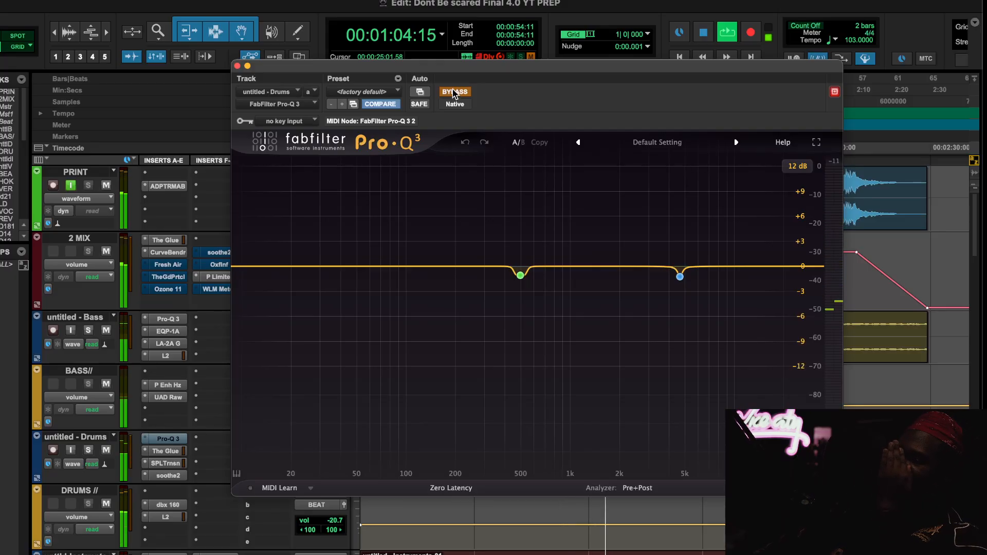
click(455, 92)
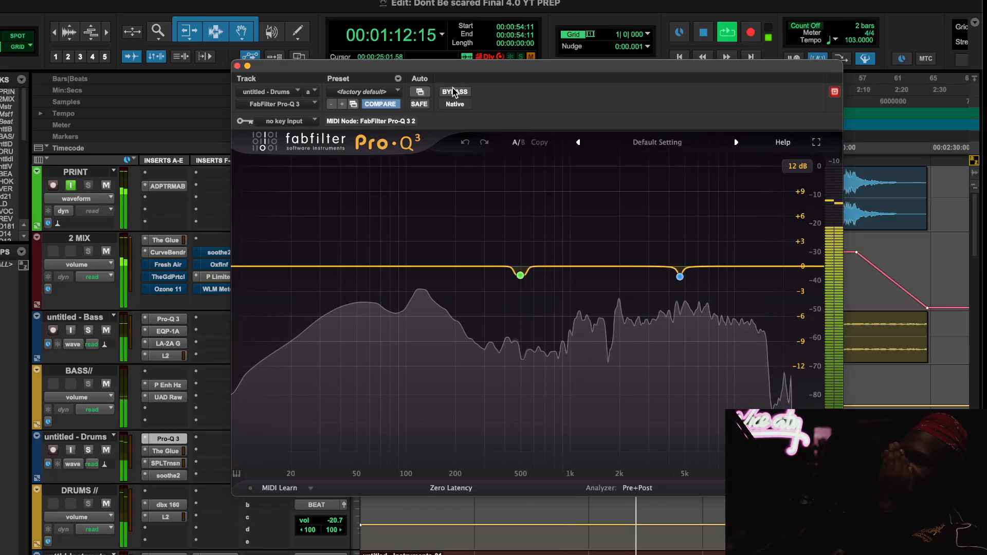
Step: Compare the playing mix once more with the drums' Pro-Q 3 bypassed and active, and stop playback
click(453, 93)
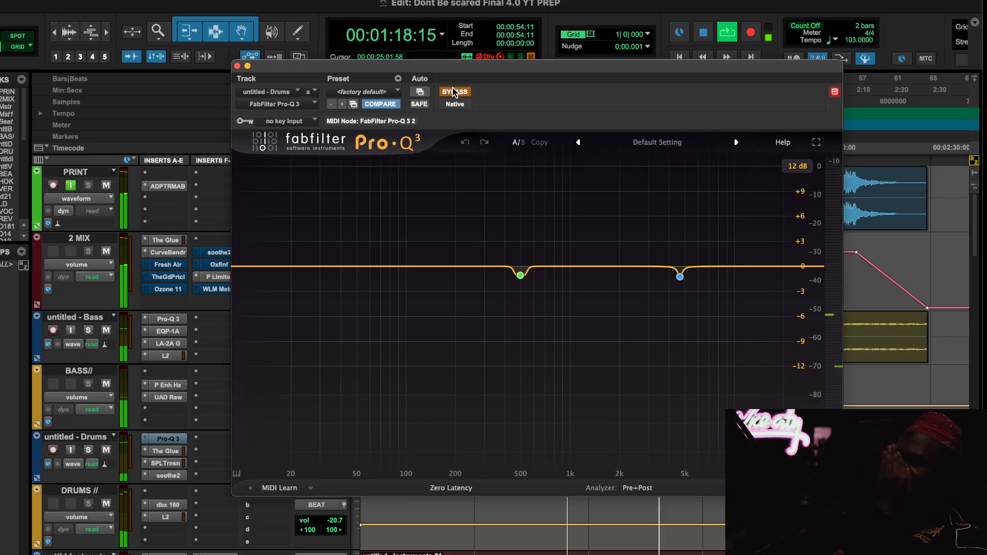
click(453, 91)
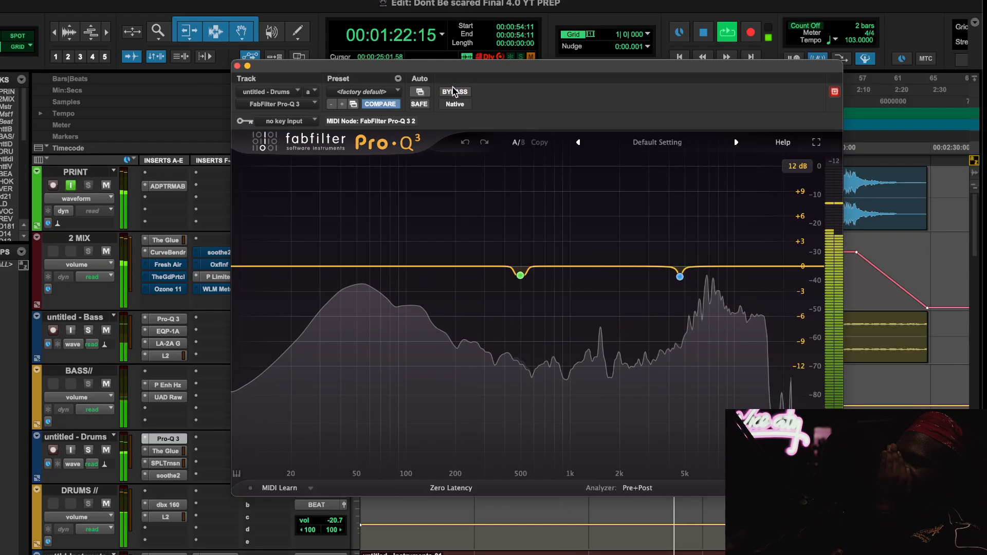
key(space)
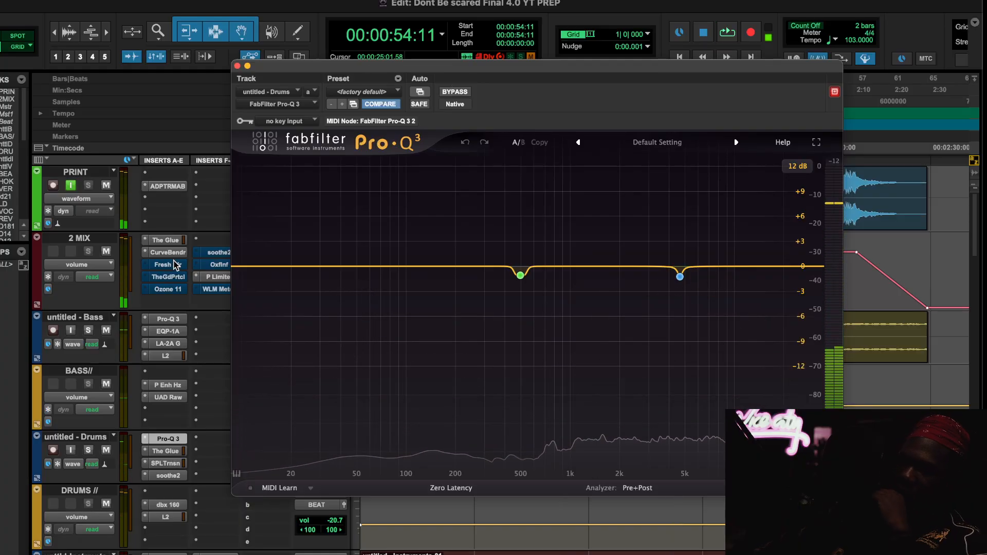
Step: Take the Fresh Air insert on 2 MIX out of bypass and open it, moving its window off the track inserts
right_click(174, 265)
click(174, 268)
click(174, 265)
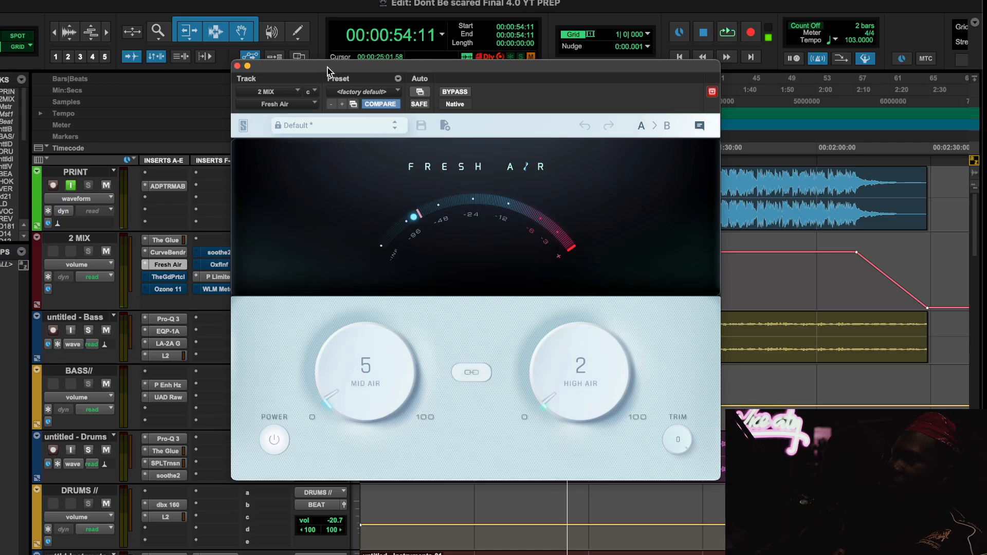
drag(328, 67, 586, 88)
Step: Play the mix and compare it with Fresh Air on 2 MIX powered off and on, and stop playback
key(space)
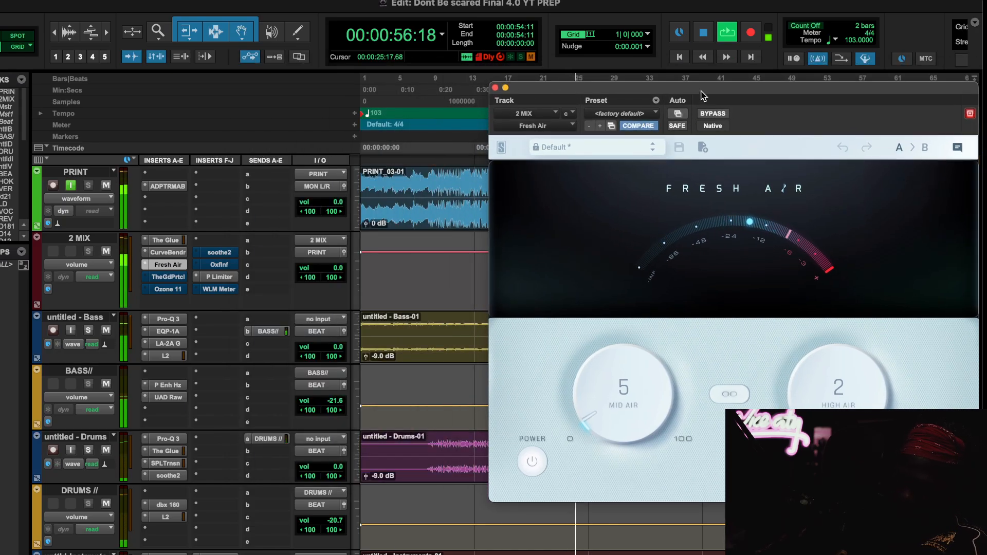
drag(703, 96, 484, 96)
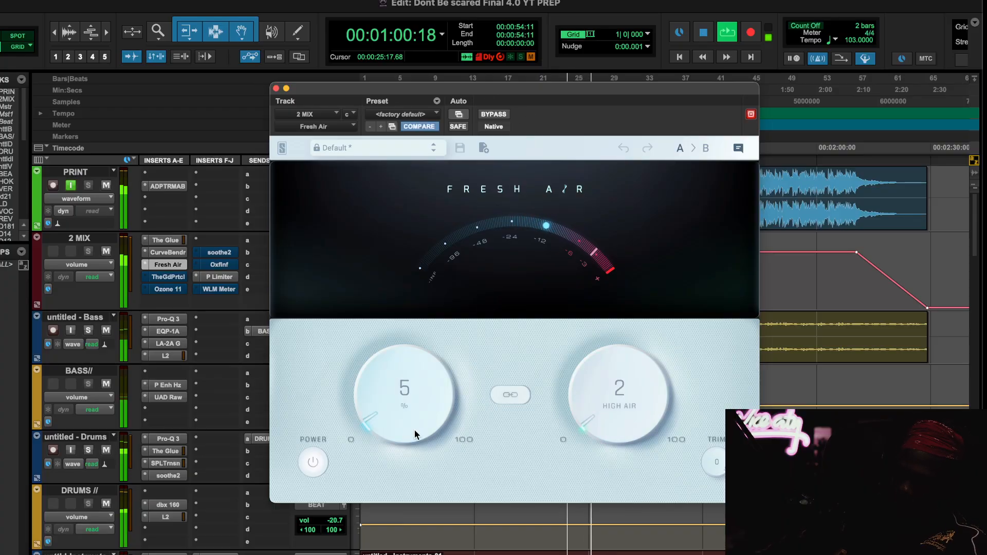
click(314, 462)
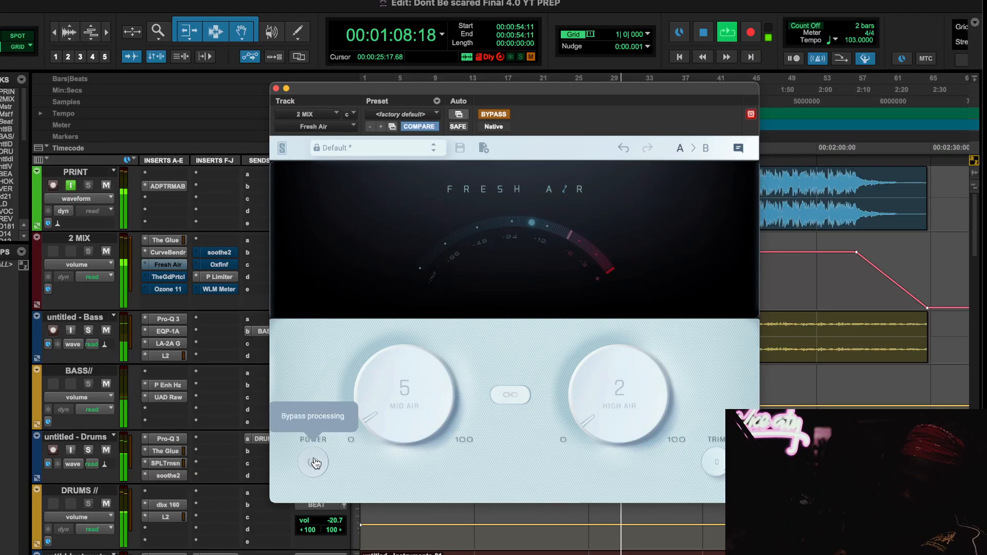
click(314, 463)
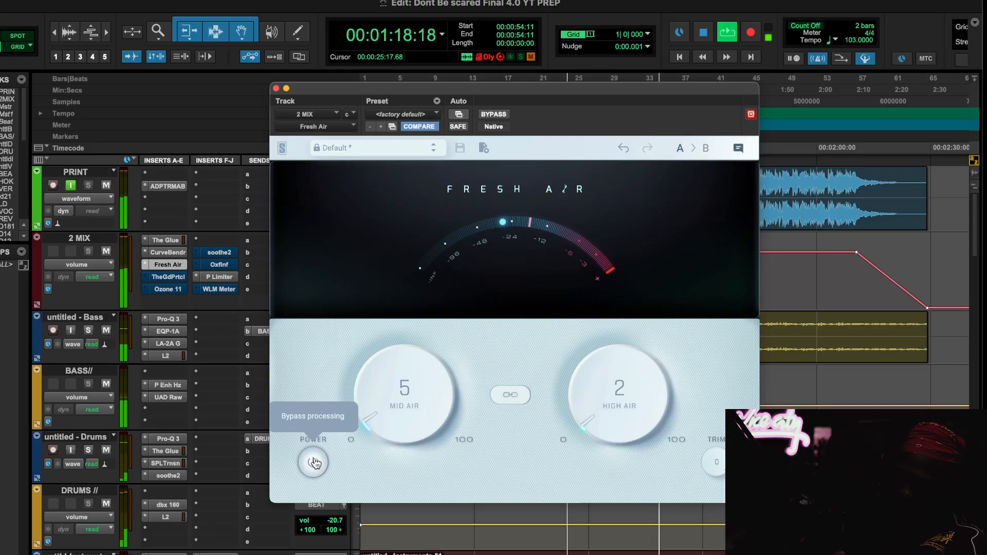
click(315, 463)
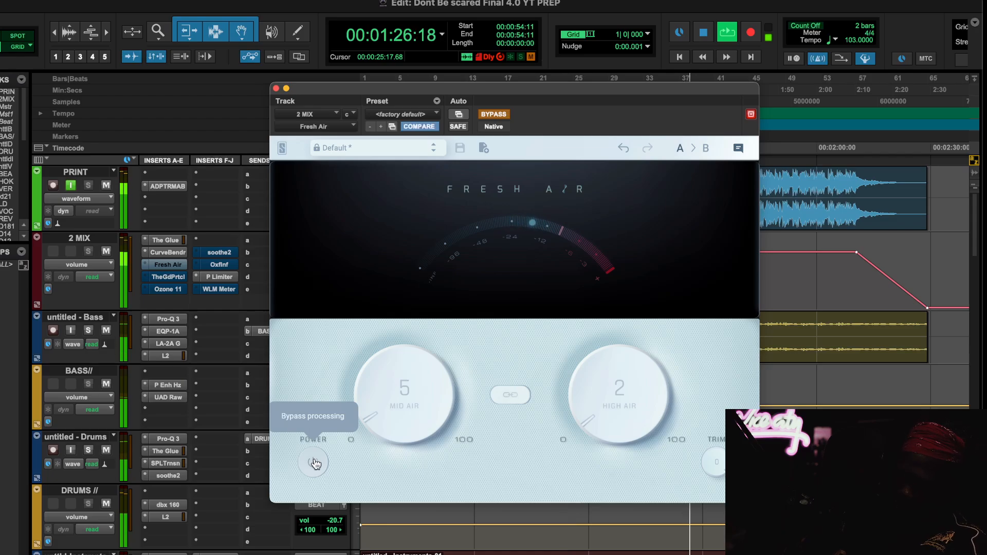
click(315, 463)
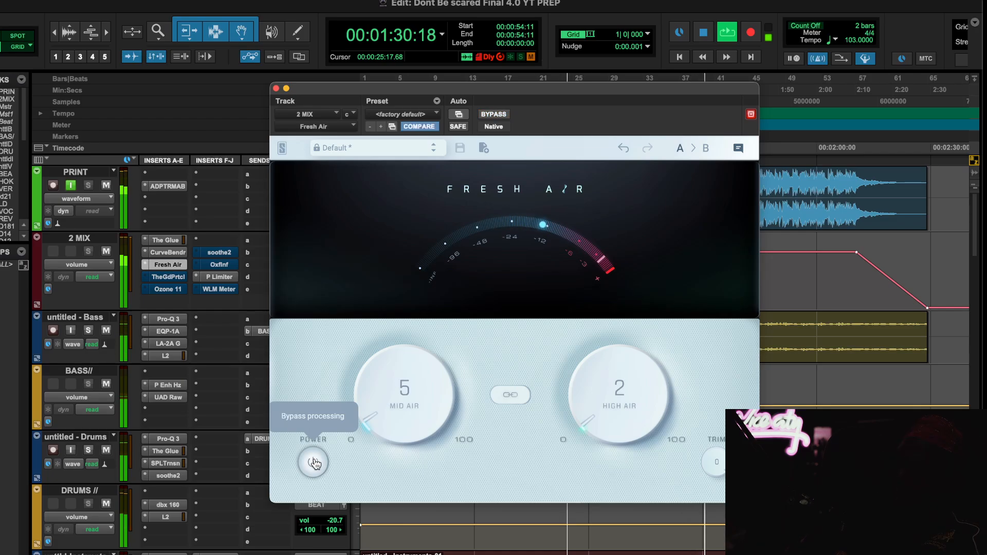
key(space)
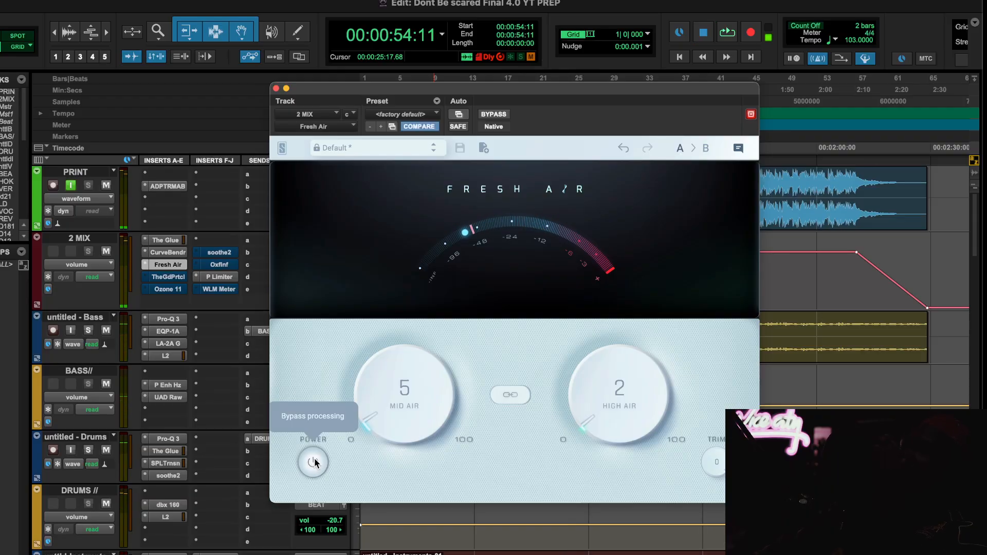
Step: Take The God Particle insert on 2 MIX out of bypass and open it to inspect its amount and limiter settings
right_click(177, 275)
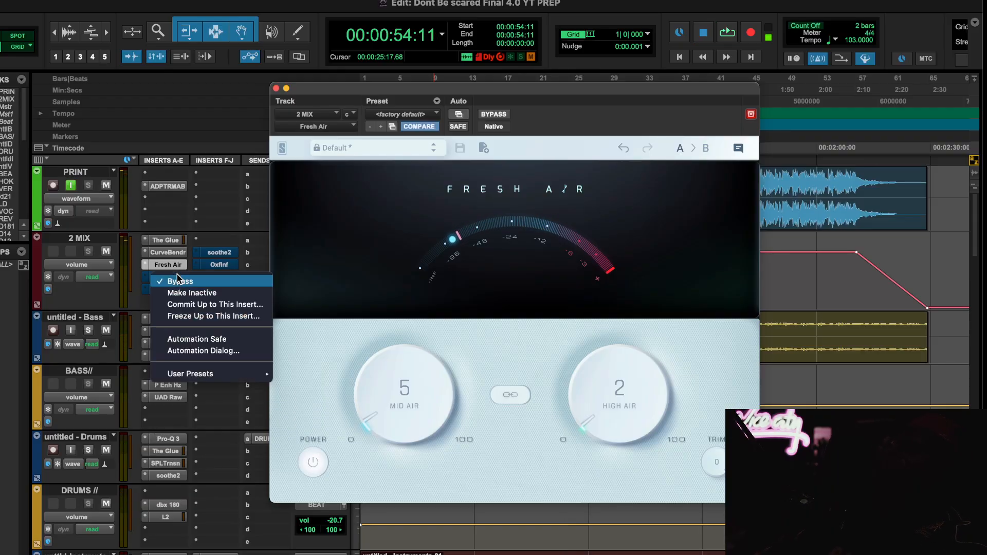
click(177, 278)
click(177, 275)
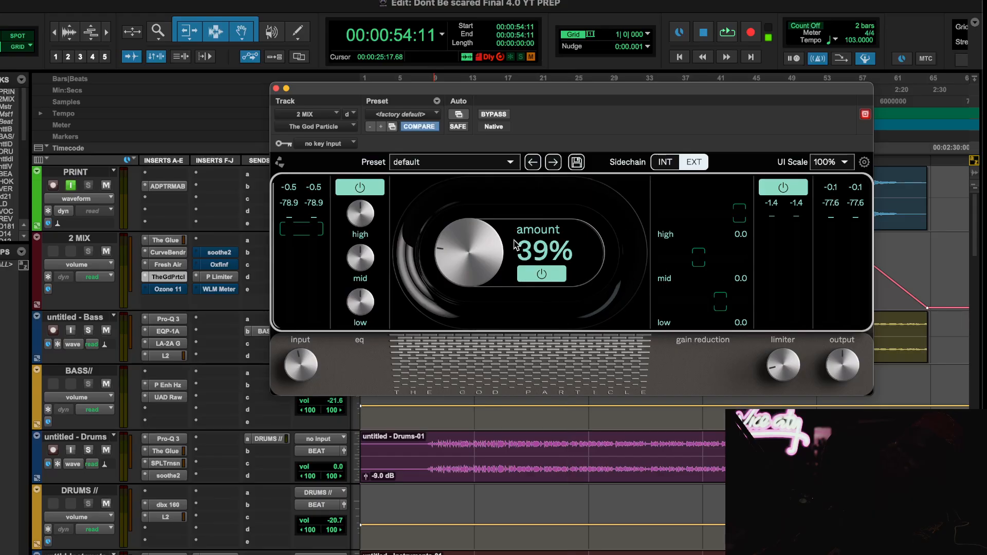
mouse_move(789, 336)
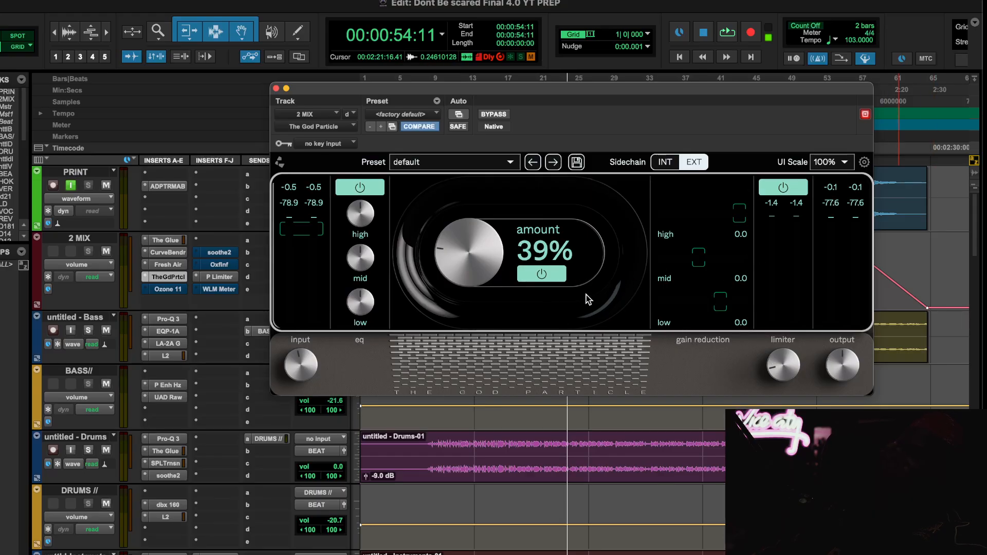
Step: Play the mix and compare it with The God Particle's amount processing off and on, and stop playback
key(space)
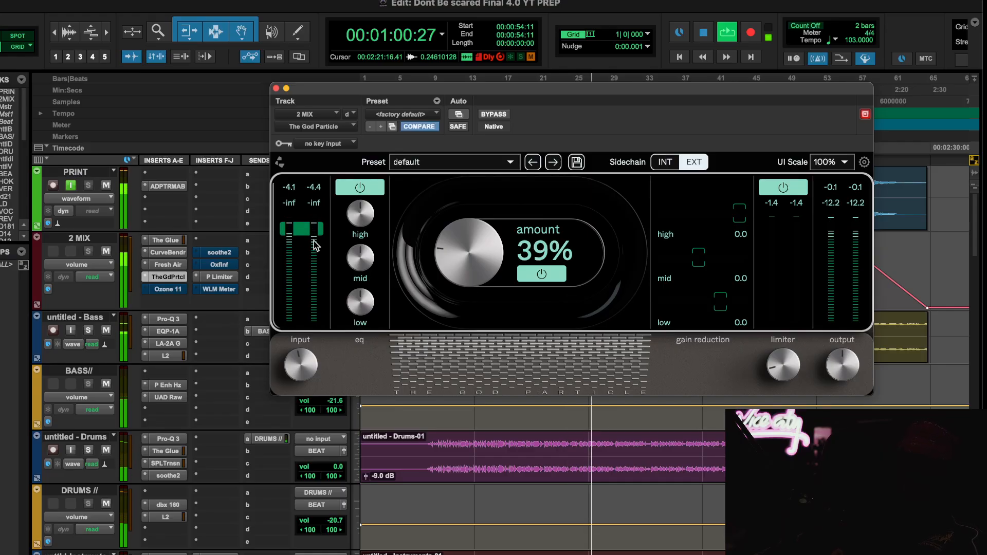
mouse_move(349, 225)
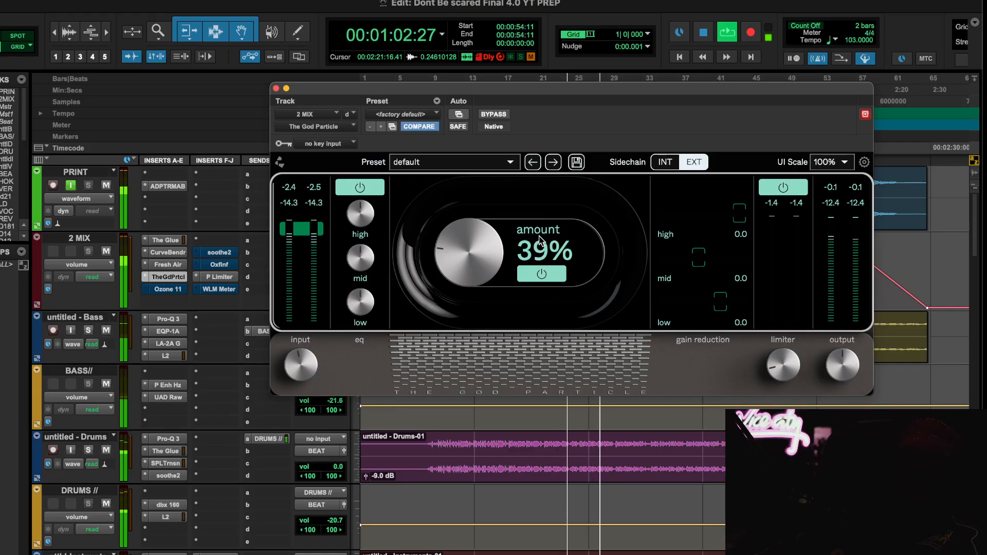
click(549, 275)
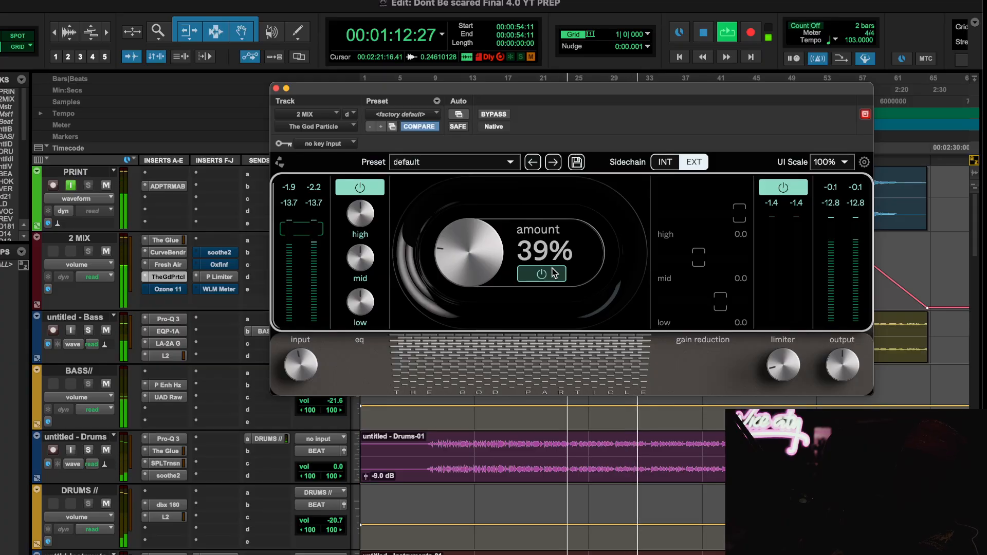
click(550, 276)
click(543, 275)
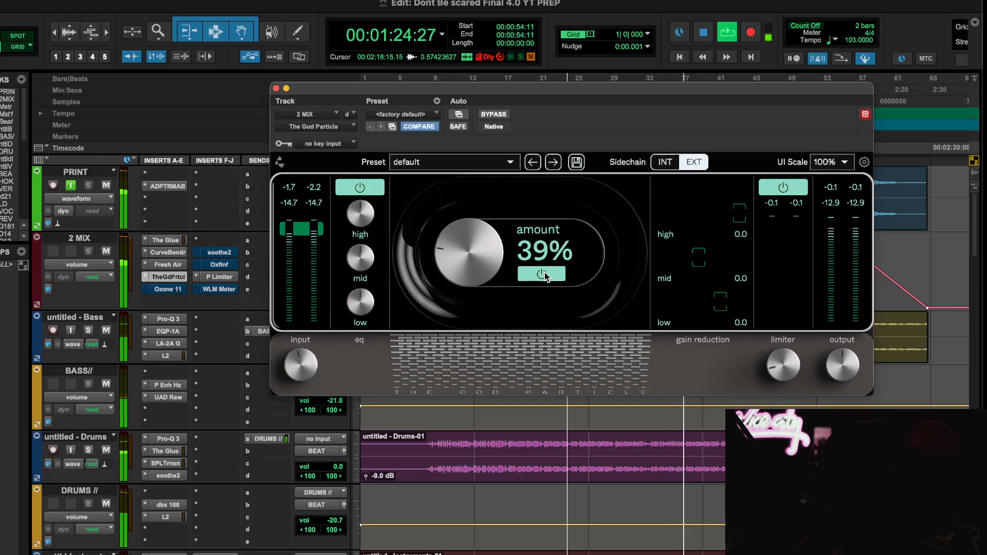
click(543, 274)
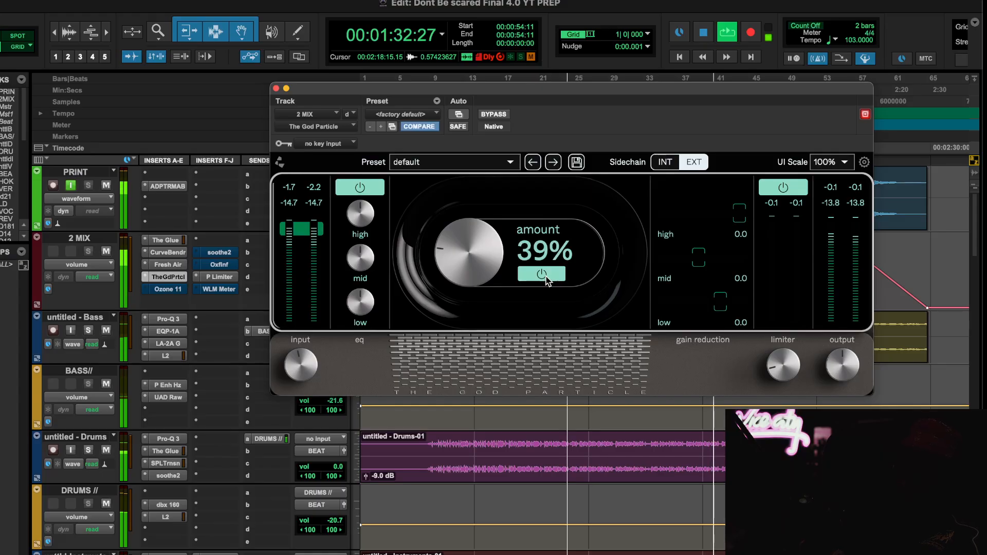
click(545, 276)
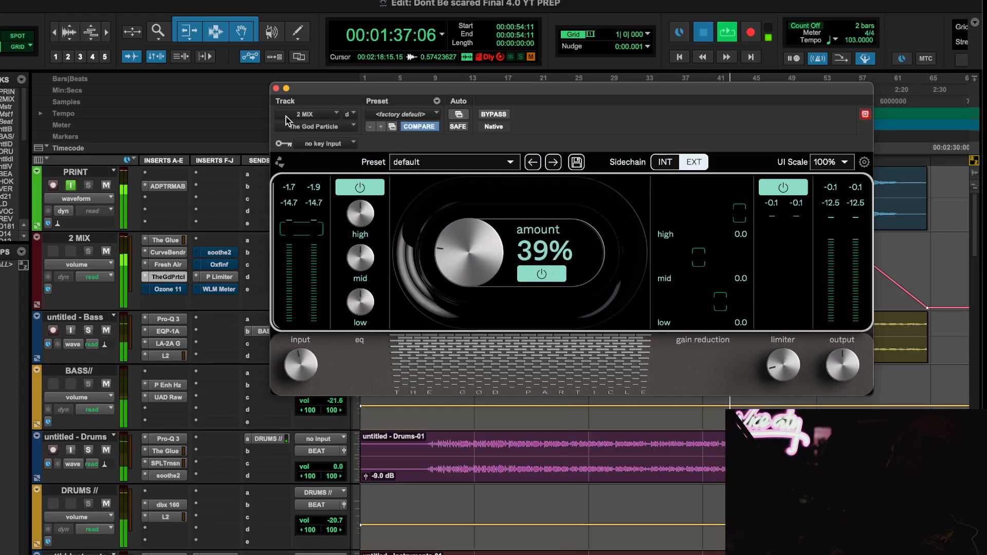
key(space)
Step: Take the Ozone 11 insert on 2 MIX out of bypass and open it, moving its window fully into view
right_click(183, 289)
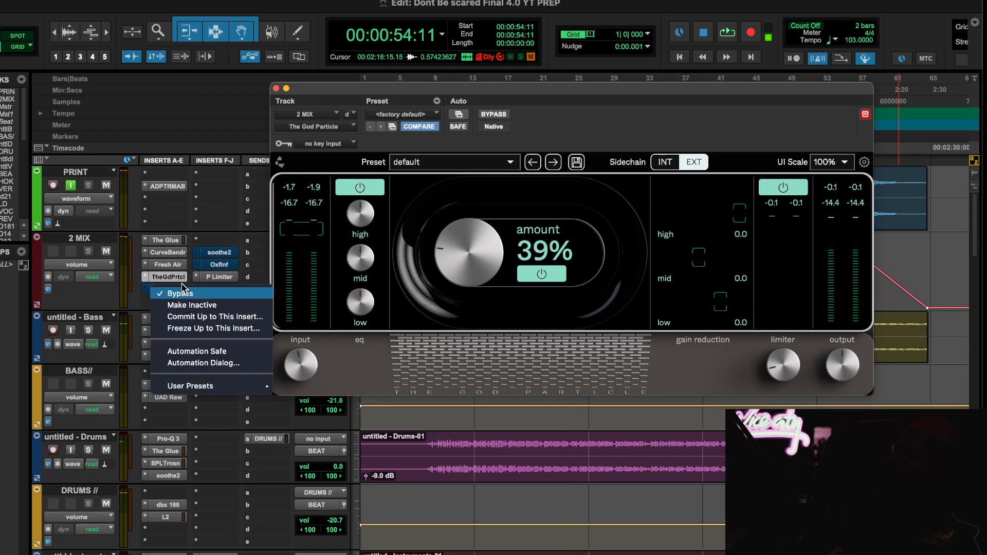
click(178, 295)
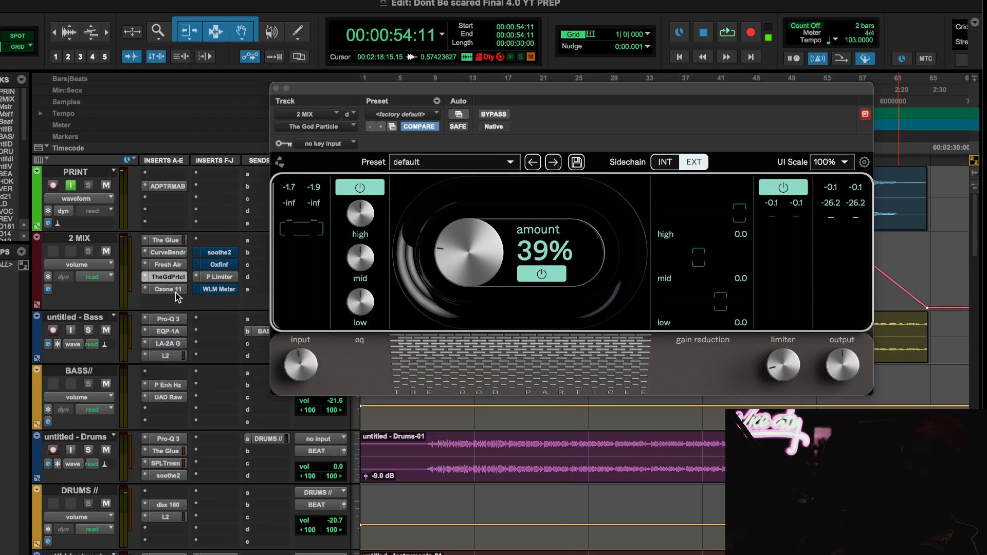
click(176, 291)
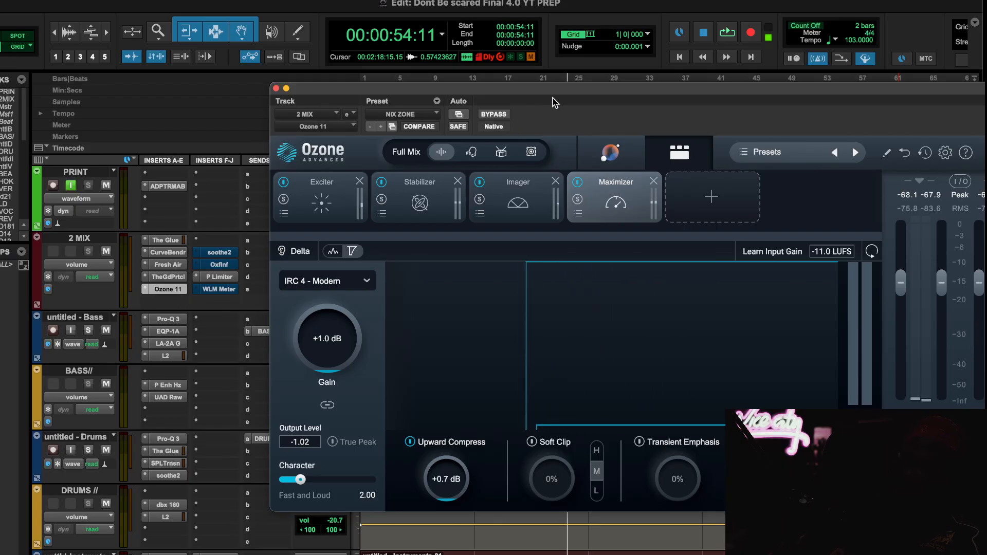
drag(554, 102, 399, 107)
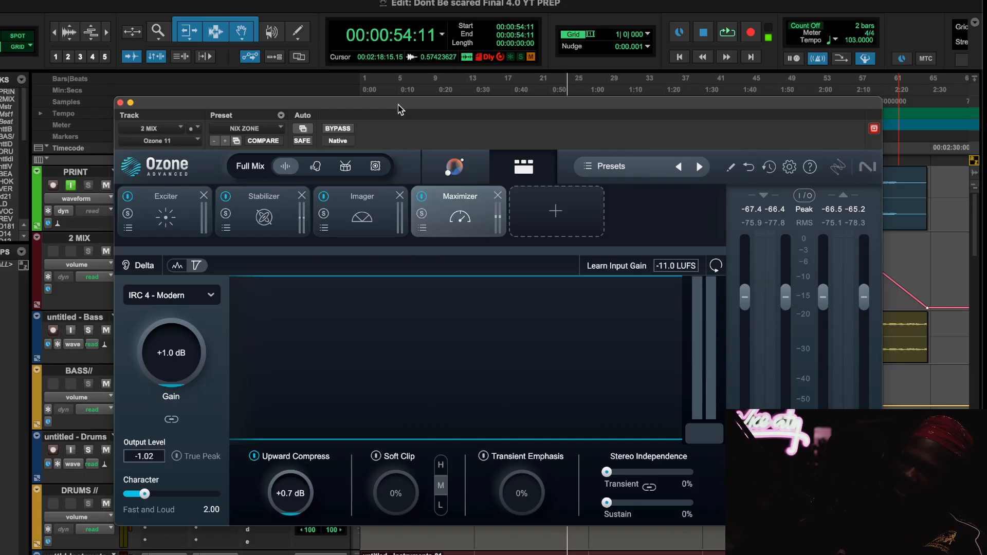
Step: Inspect the settings of Ozone's Exciter, Stabilizer, Imager and Maximizer modules
click(362, 220)
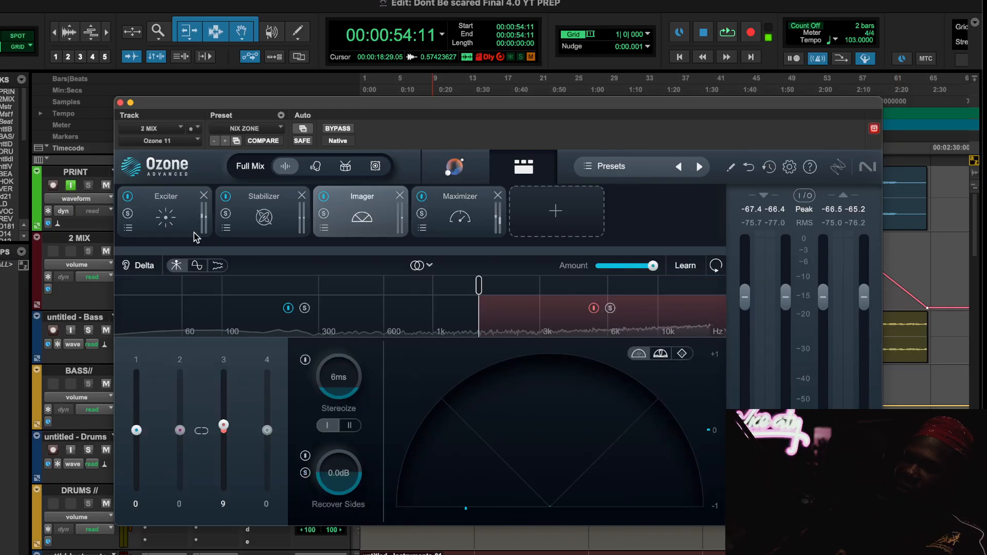
click(170, 227)
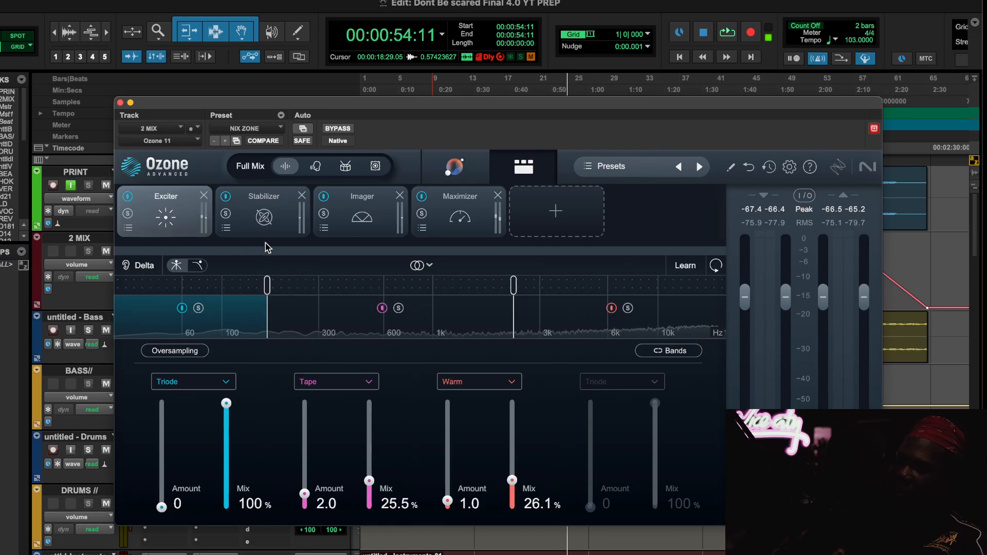
click(303, 227)
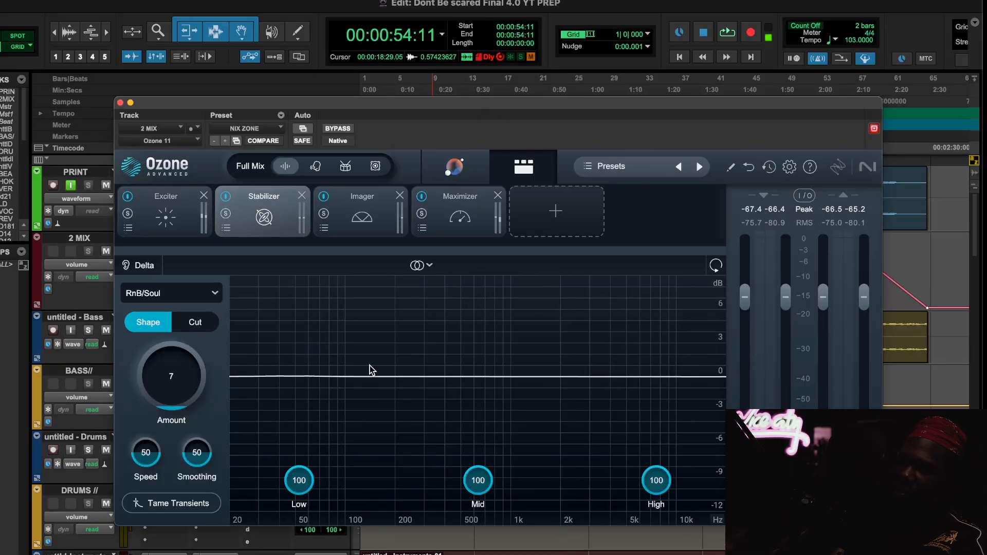
click(362, 214)
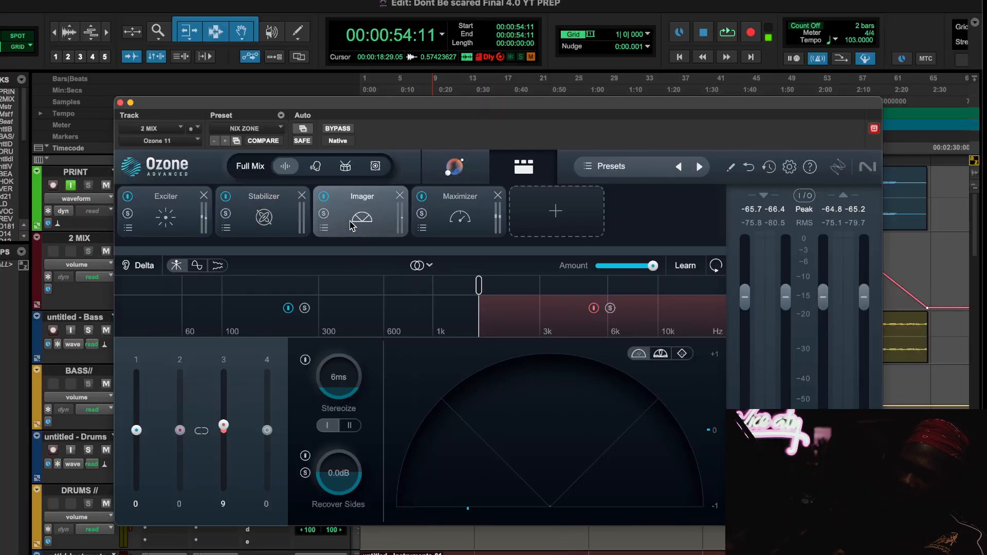
click(460, 214)
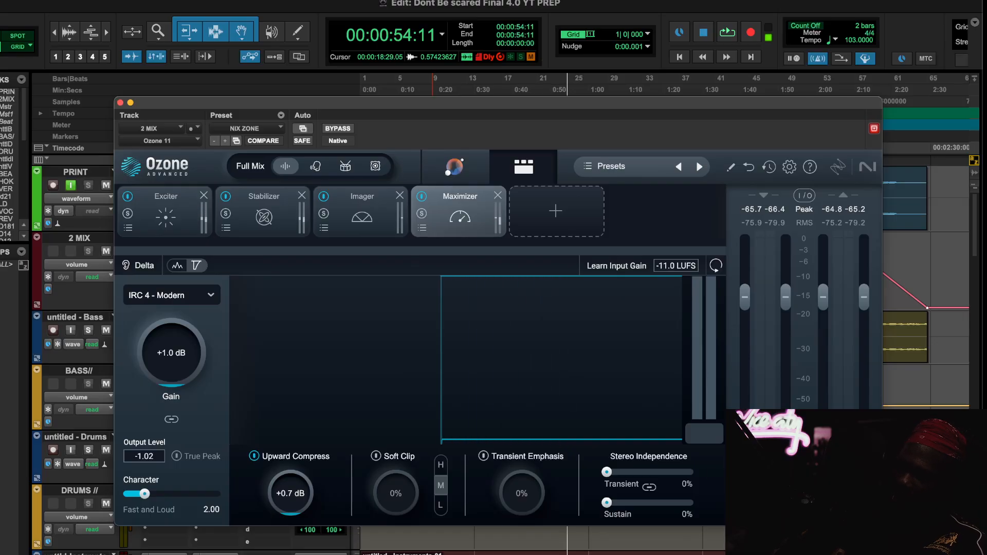
Step: Play the mix with Ozone's Stabilizer, Imager and Maximizer disabled, and compare it with the Exciter off and on
key(space)
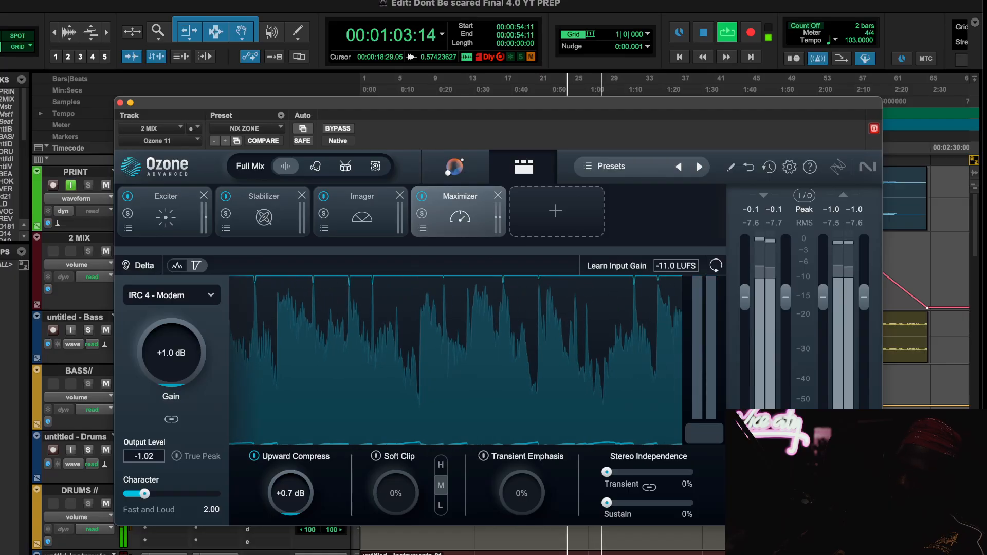
click(165, 219)
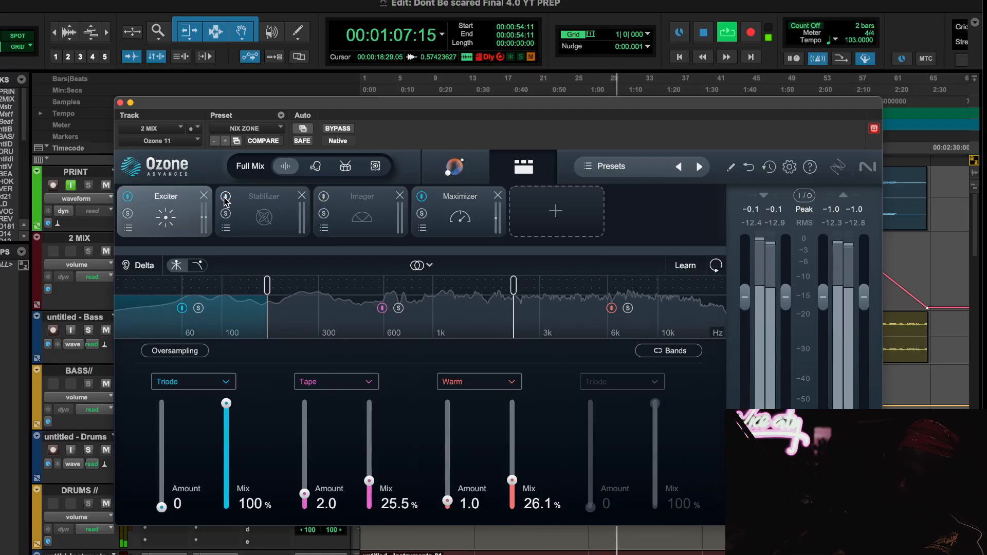
click(128, 197)
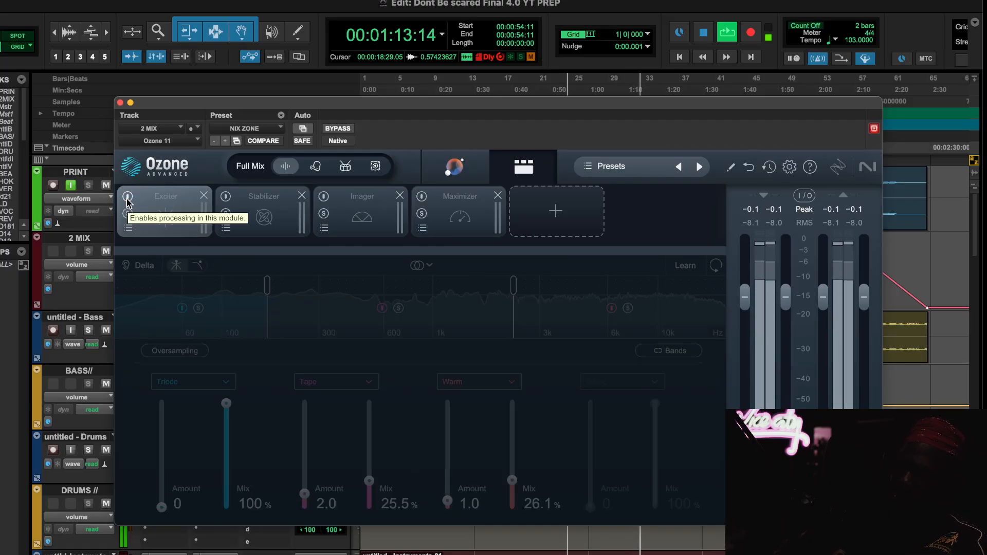
click(128, 197)
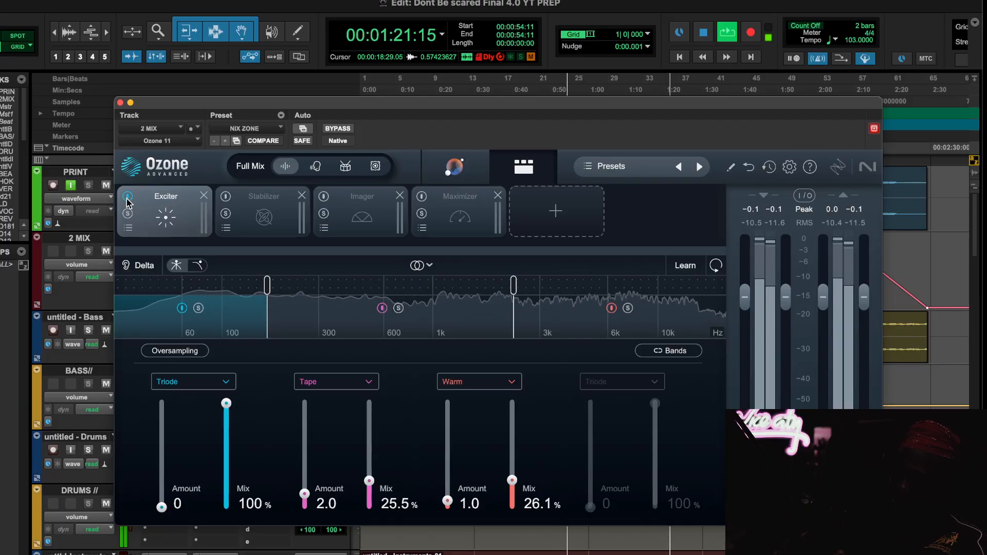
click(128, 198)
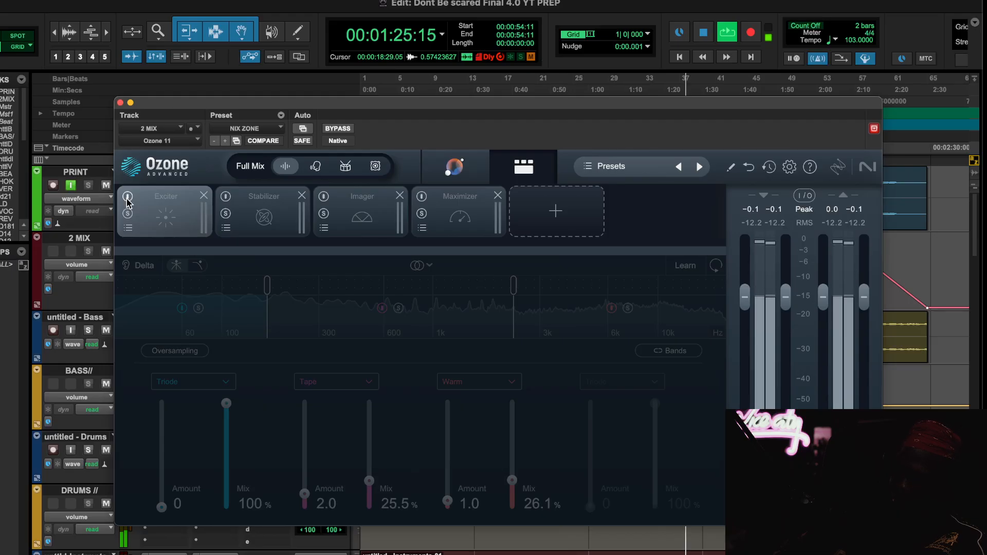
click(128, 198)
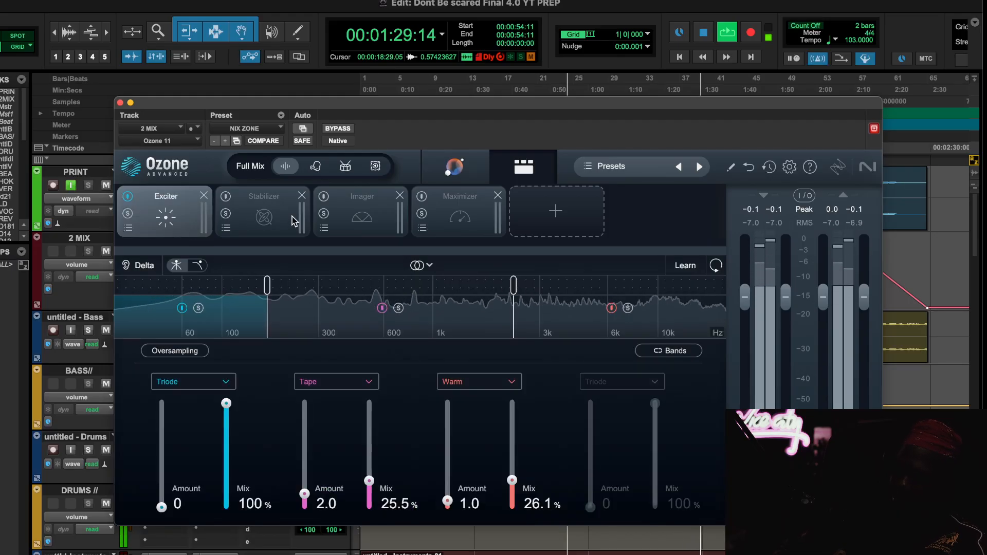
Step: Enable Ozone's Stabilizer during playback, compare the mix with it off and on, and stop playback
click(225, 198)
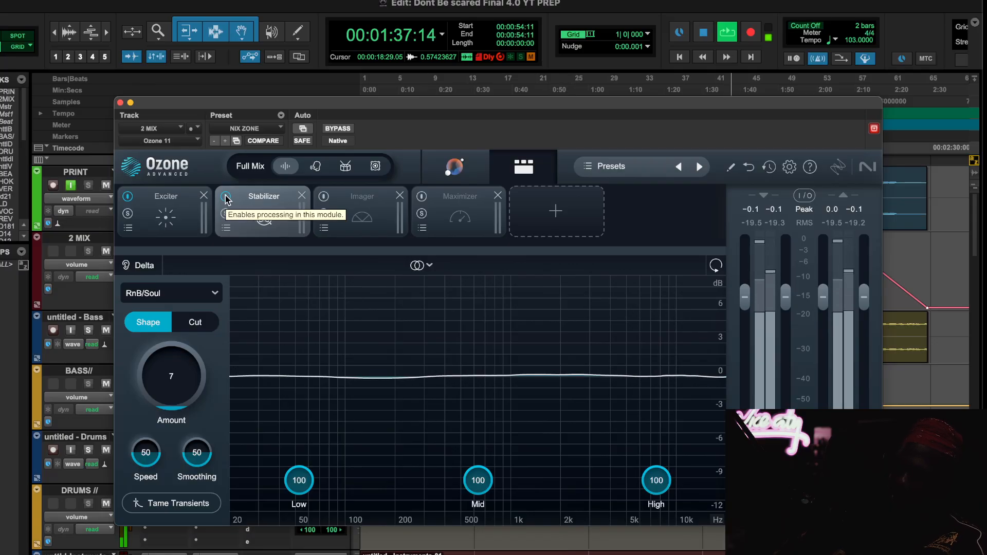
click(226, 197)
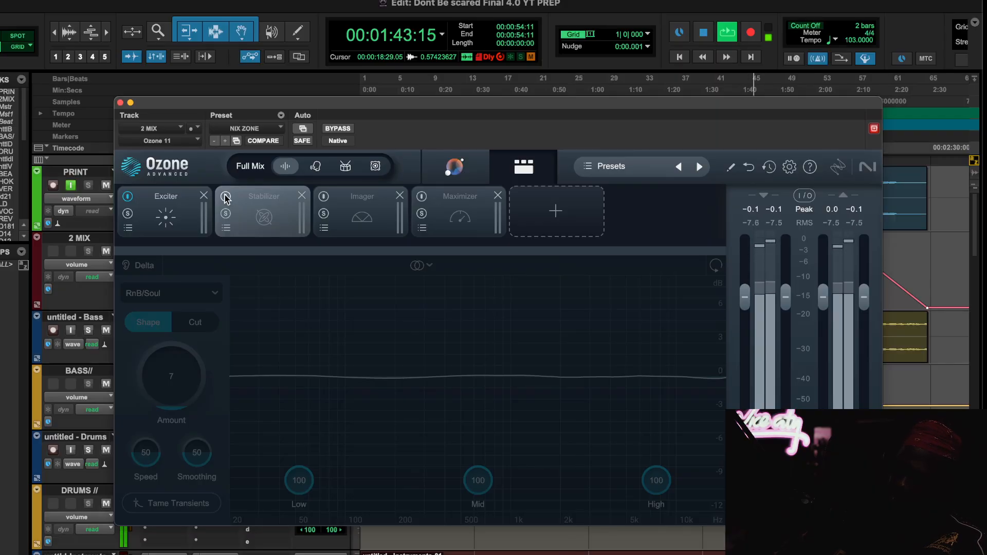
click(226, 197)
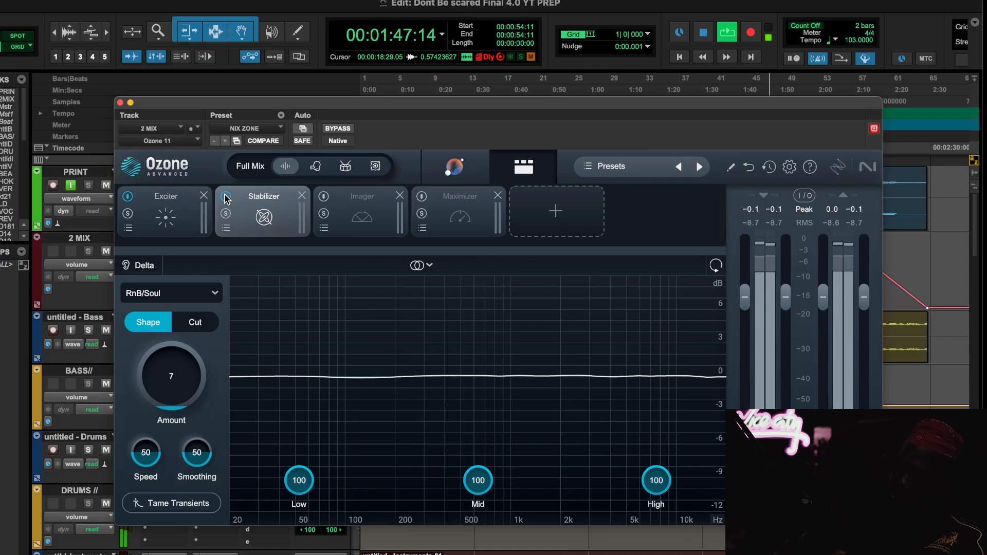
key(space)
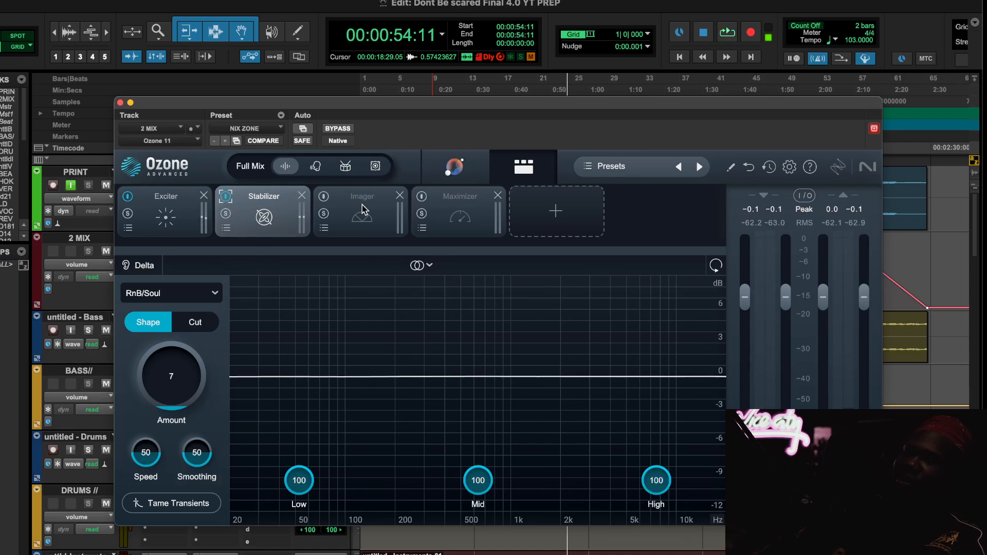
Step: Enable Ozone's Imager, show its settings, and play the mix to compare it with the Imager off and on
click(358, 228)
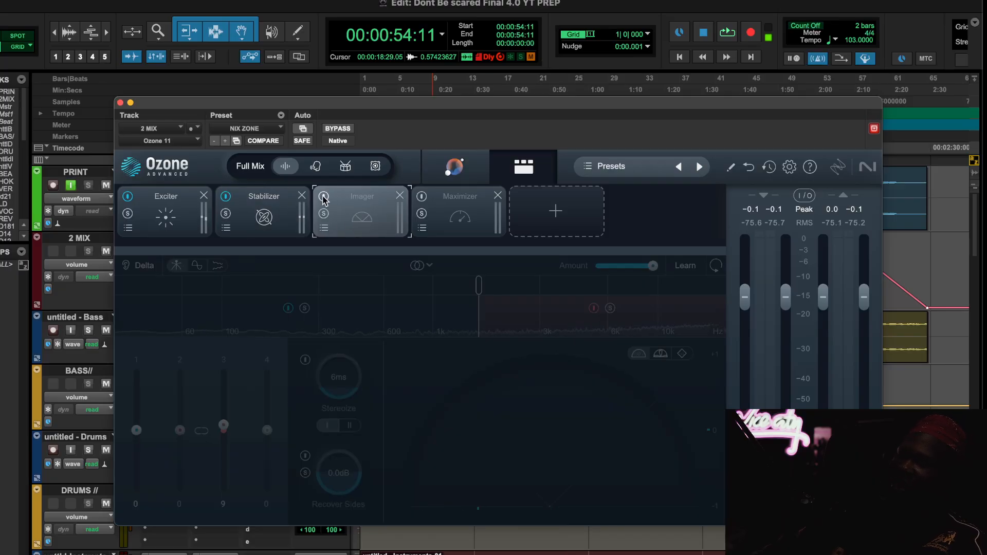
click(276, 227)
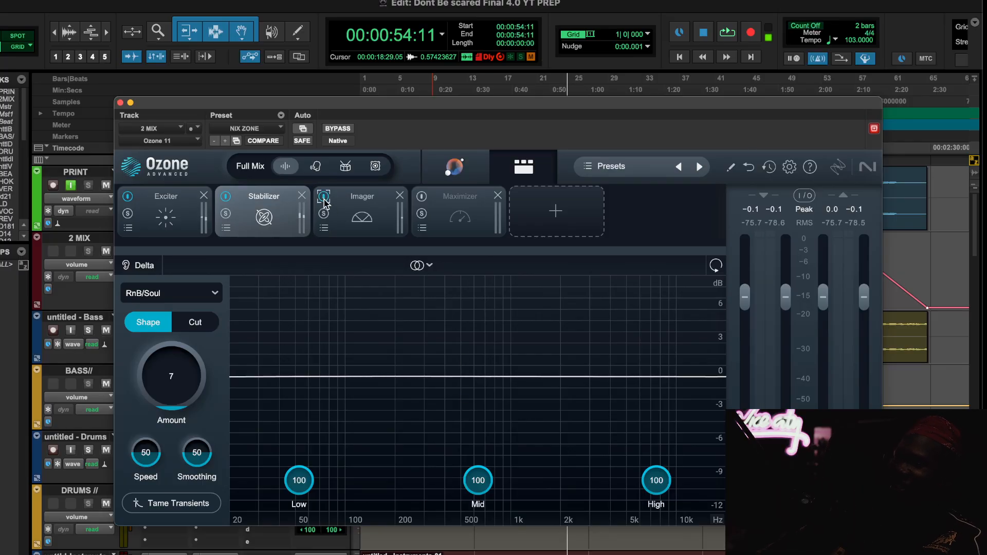
click(375, 232)
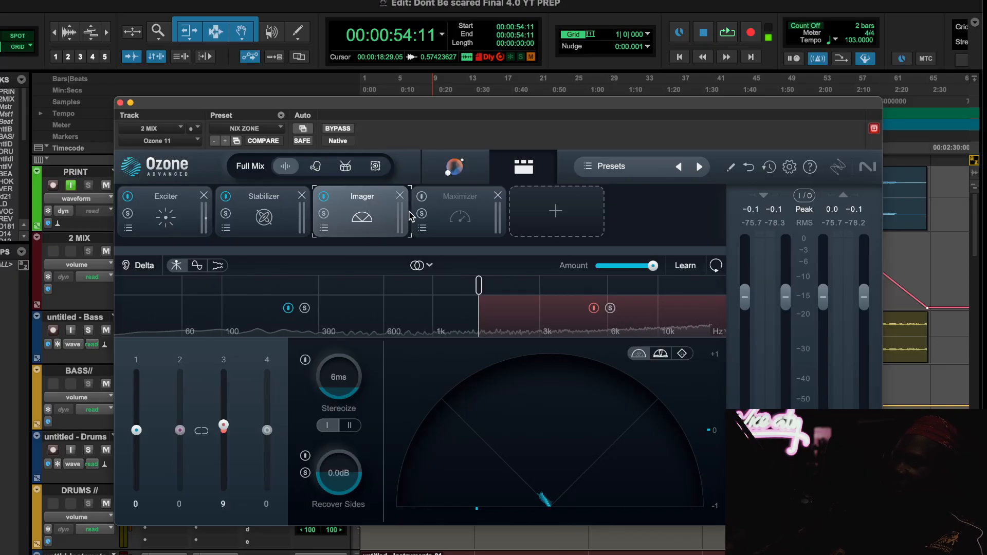
key(space)
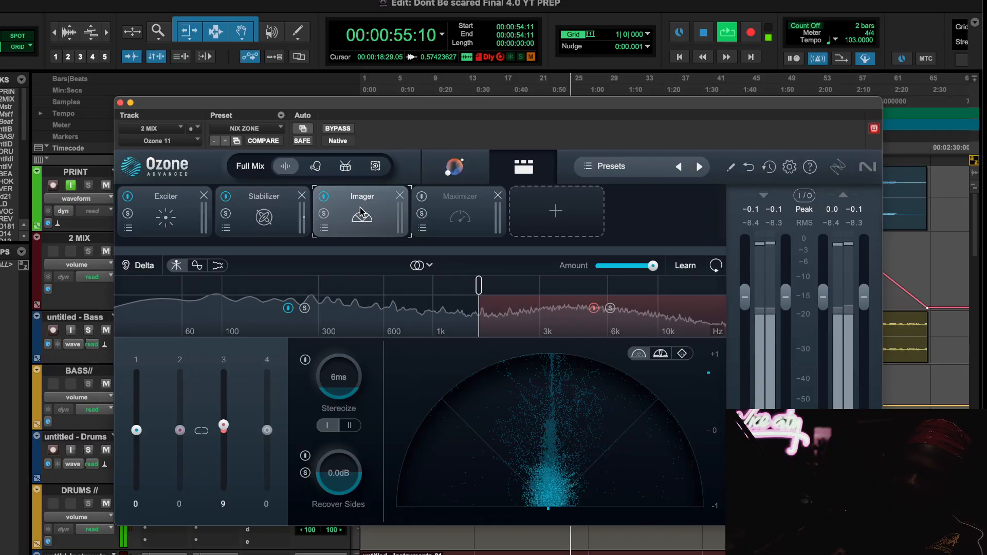
click(324, 197)
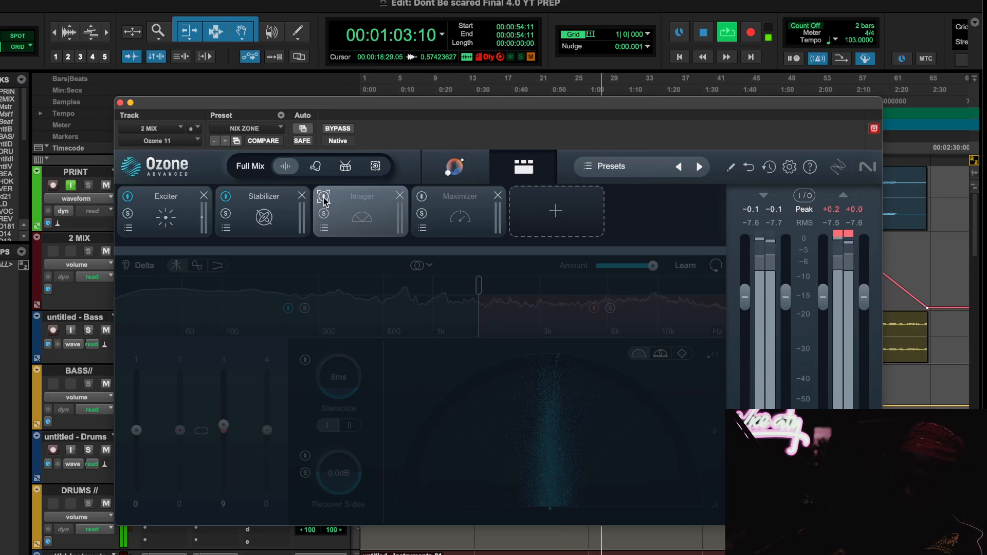
click(323, 197)
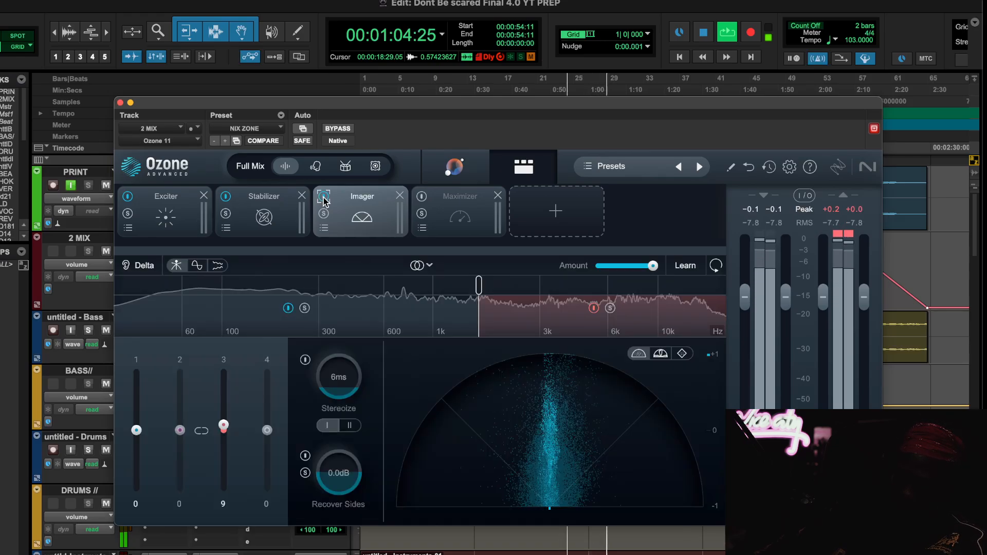
Step: Enable Ozone's Maximizer and show its settings while the mix plays, then stop playback and close Ozone
click(422, 197)
click(462, 212)
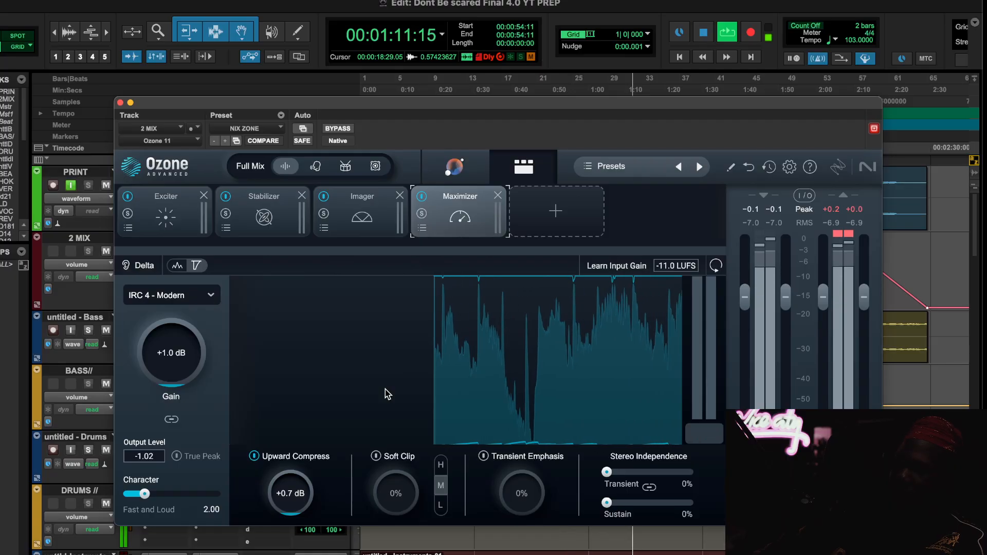
key(space)
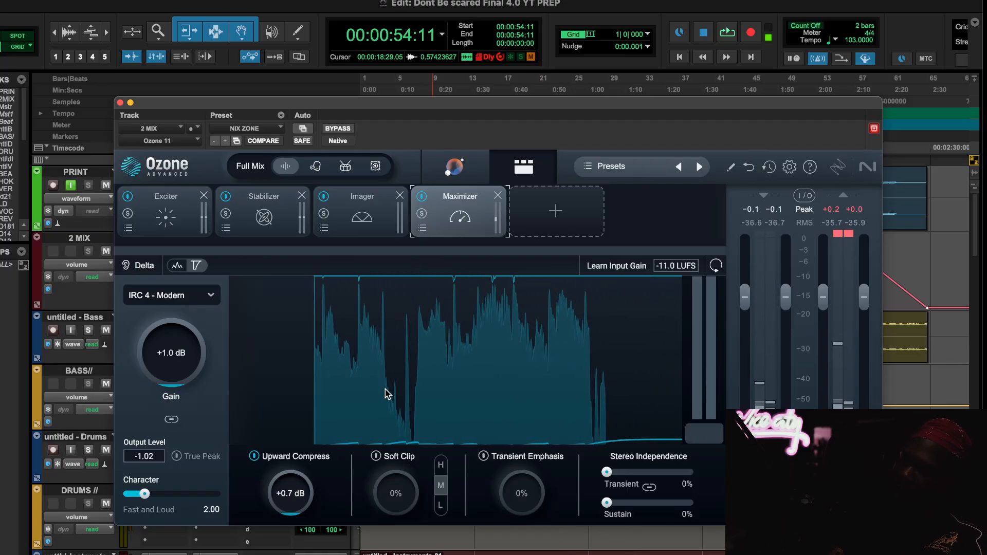
click(120, 102)
Step: Take the soothe2 insert on 2 MIX out of bypass and open its window
right_click(223, 253)
click(223, 255)
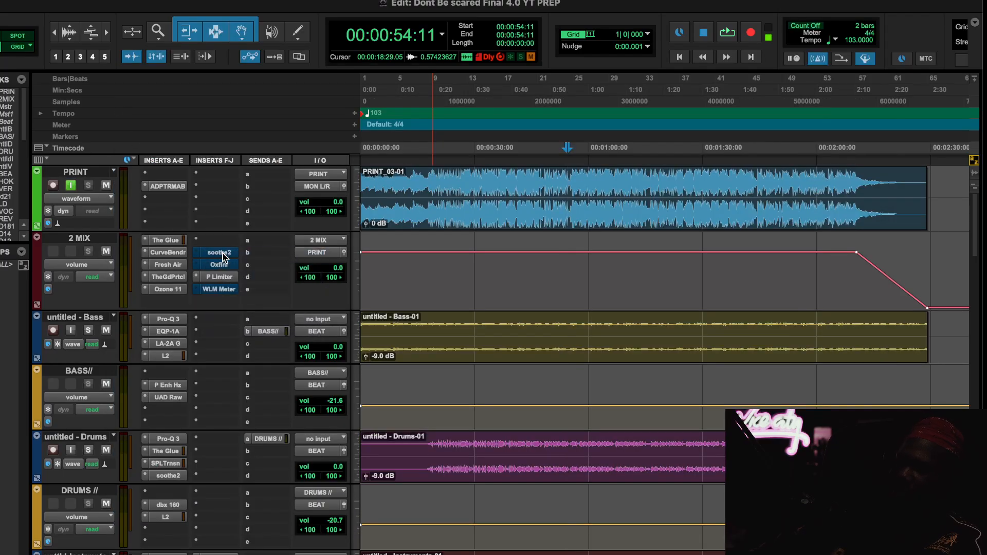
click(224, 253)
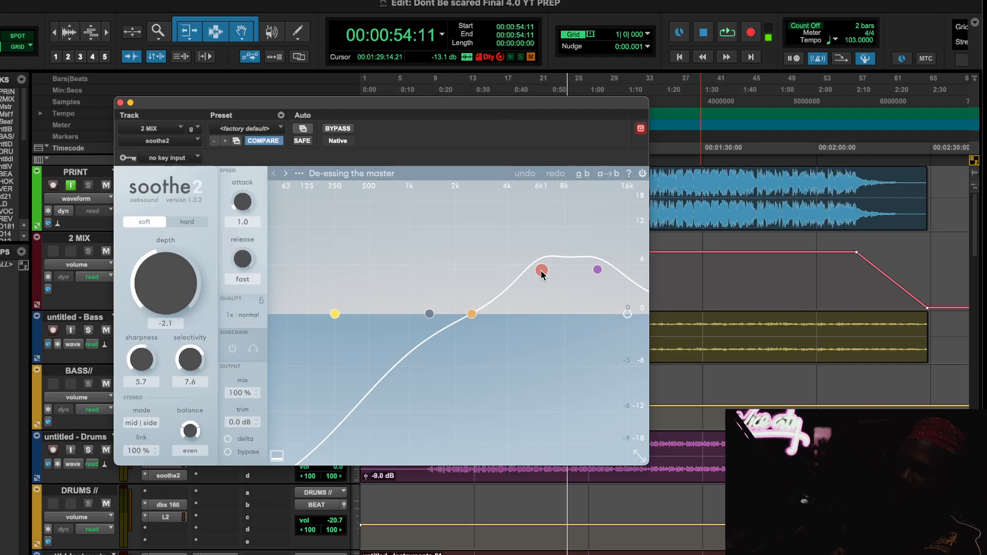
Step: Play the mix and compare soothe2 bypassed and active using both the insert bypass and its internal bypass, then stop and close it
key(space)
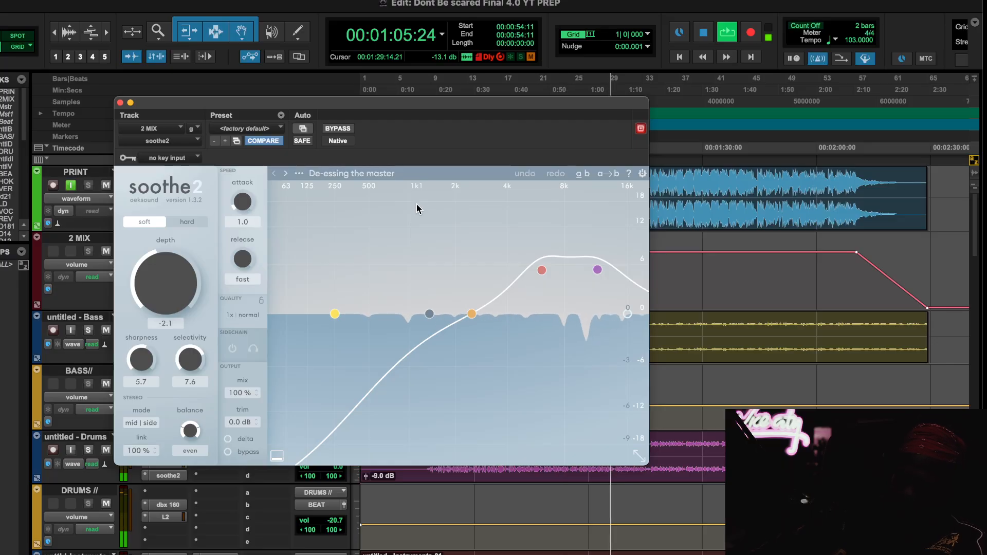
click(344, 128)
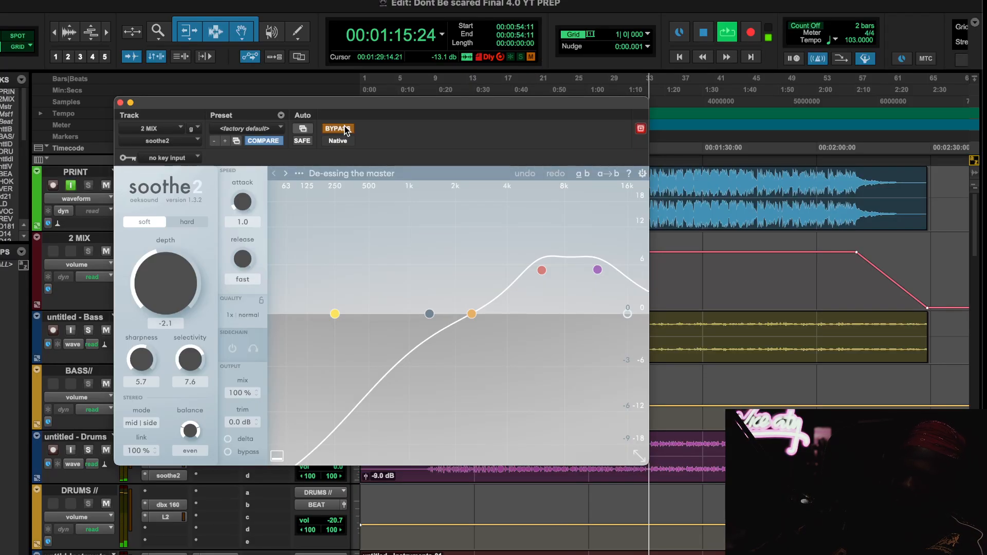
click(344, 128)
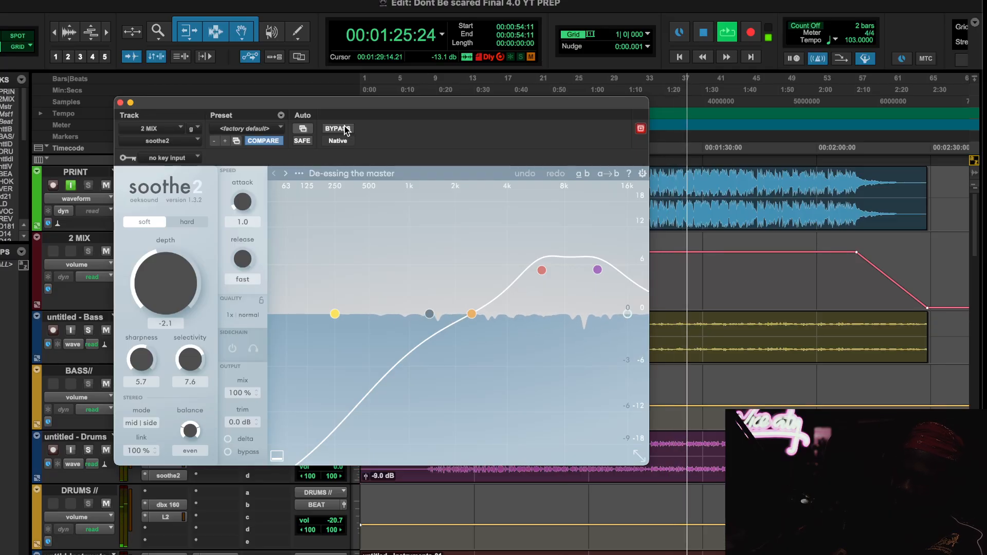
click(252, 455)
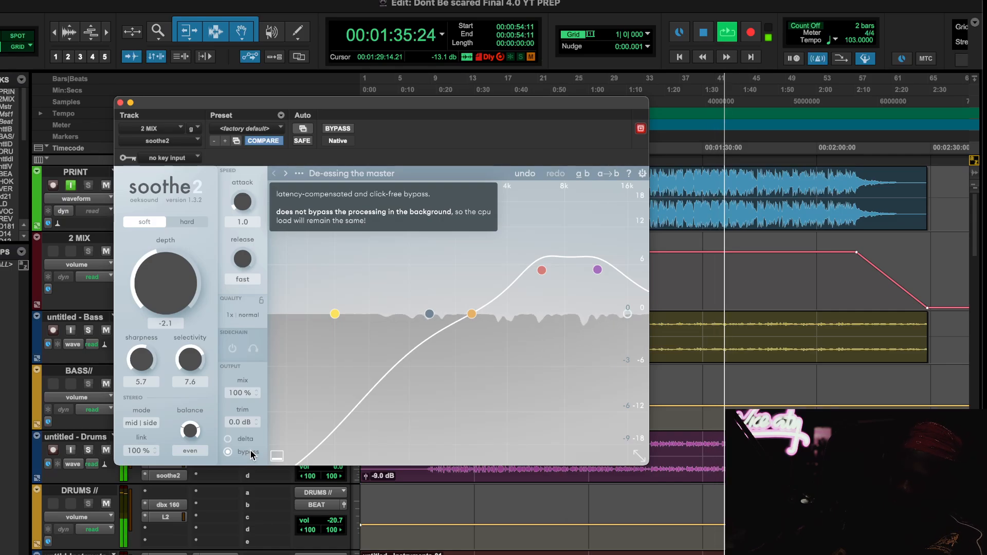
click(252, 453)
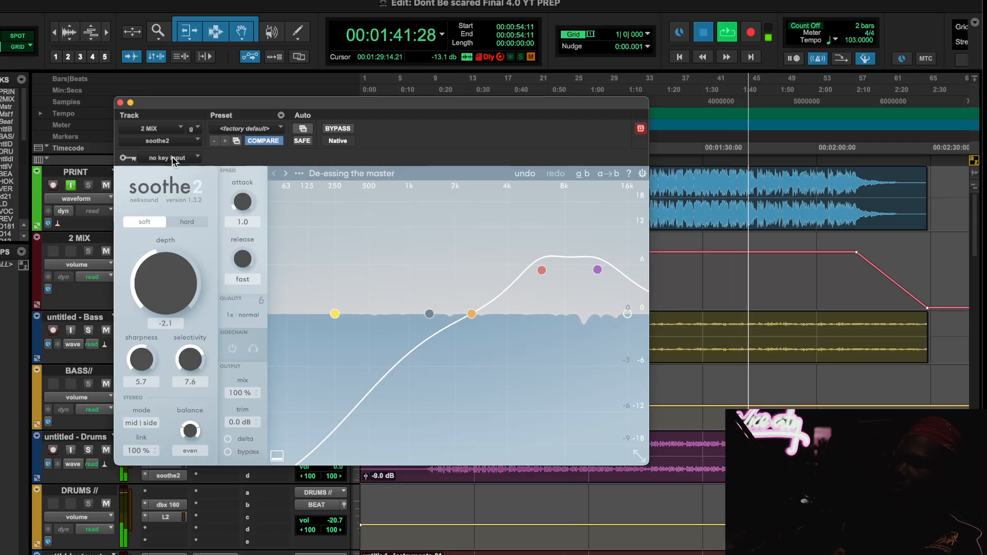
key(space)
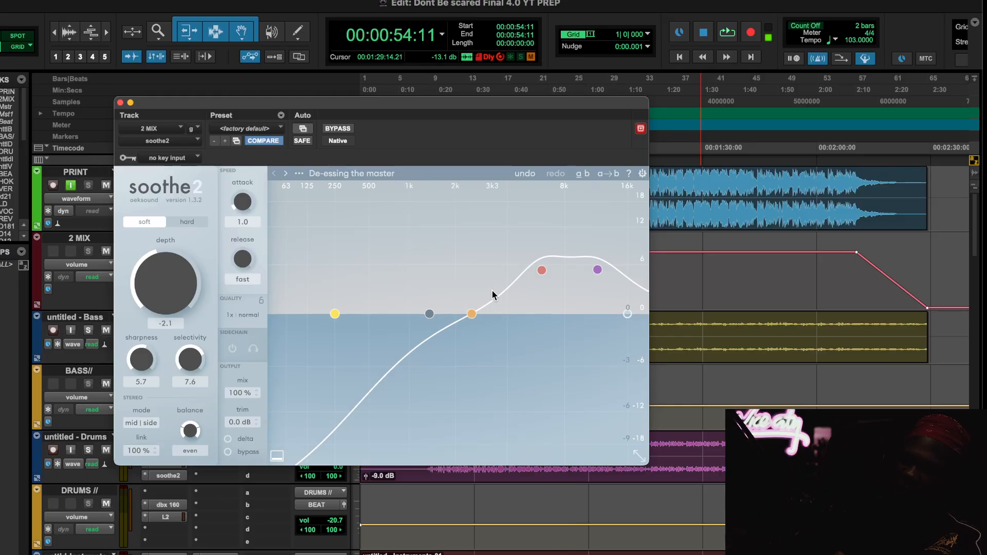
click(120, 102)
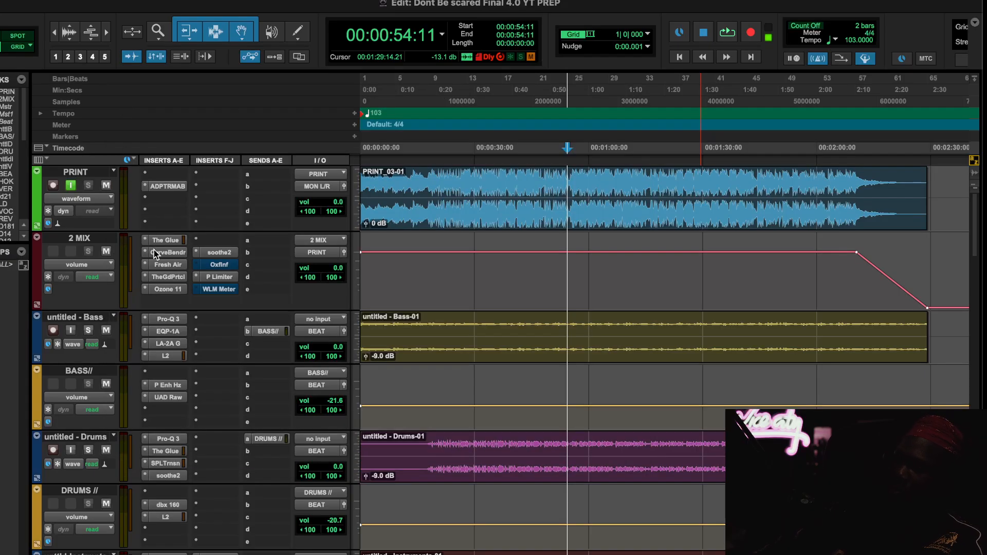
Step: Review the Fresh Air and The God Particle settings on 2 MIX, closing each plugin window after viewing it
click(170, 267)
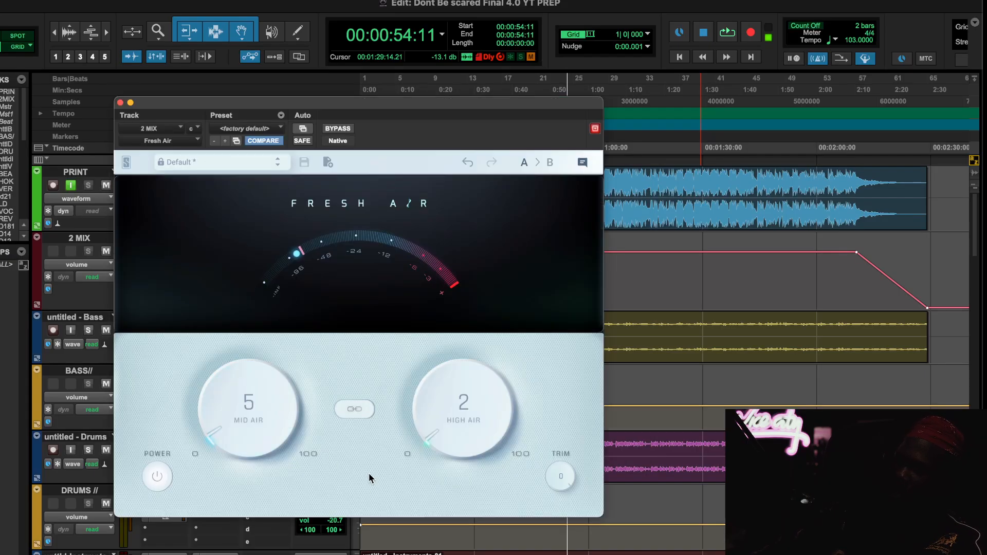
click(120, 103)
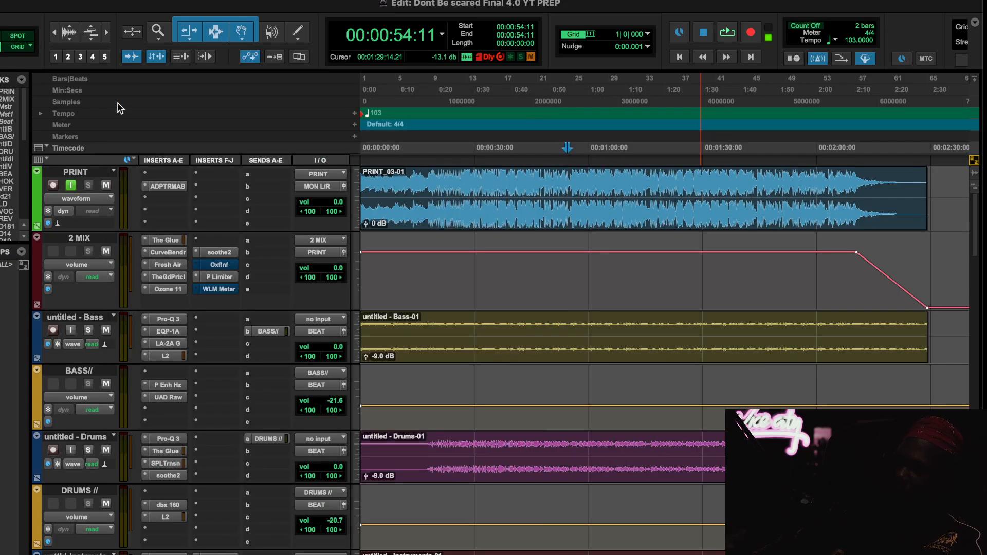
click(167, 277)
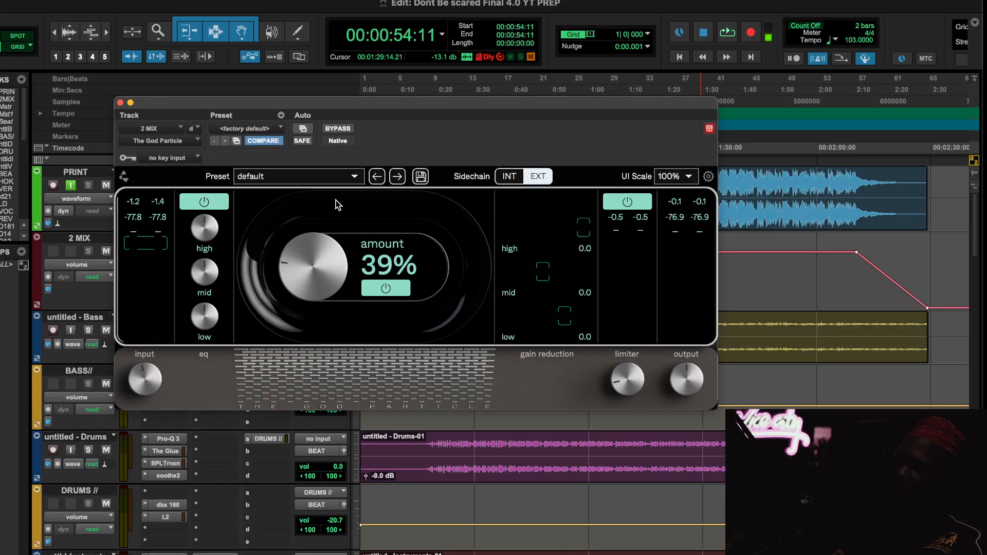
click(120, 102)
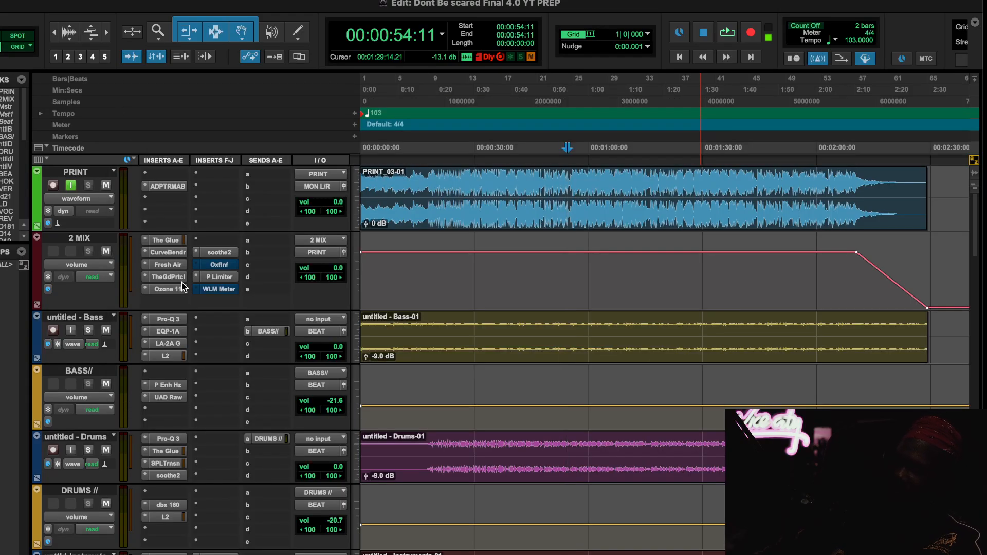
Step: Take the Oxford Inflator insert on 2 MIX out of bypass and open it, toggling its Band Split option off and back on
right_click(213, 261)
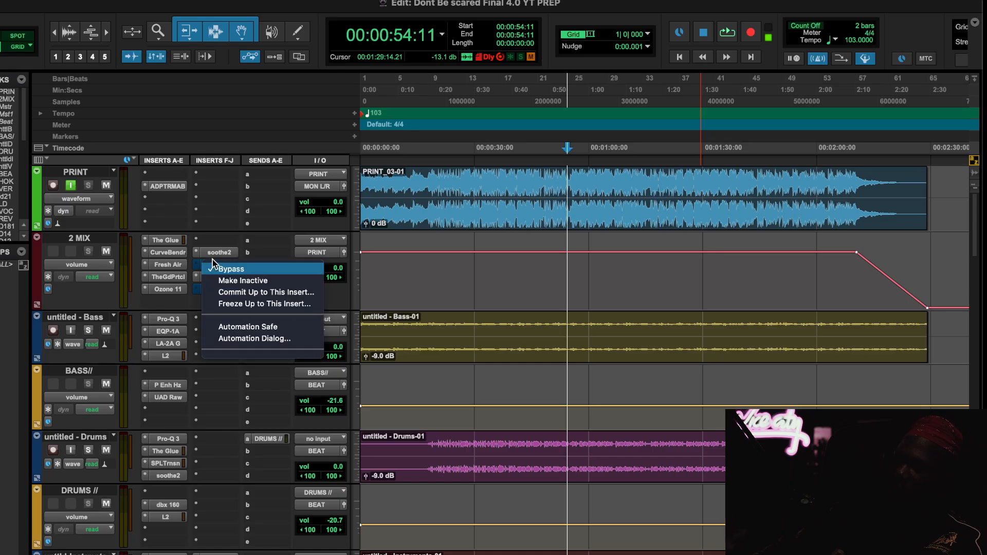
click(213, 260)
click(213, 260)
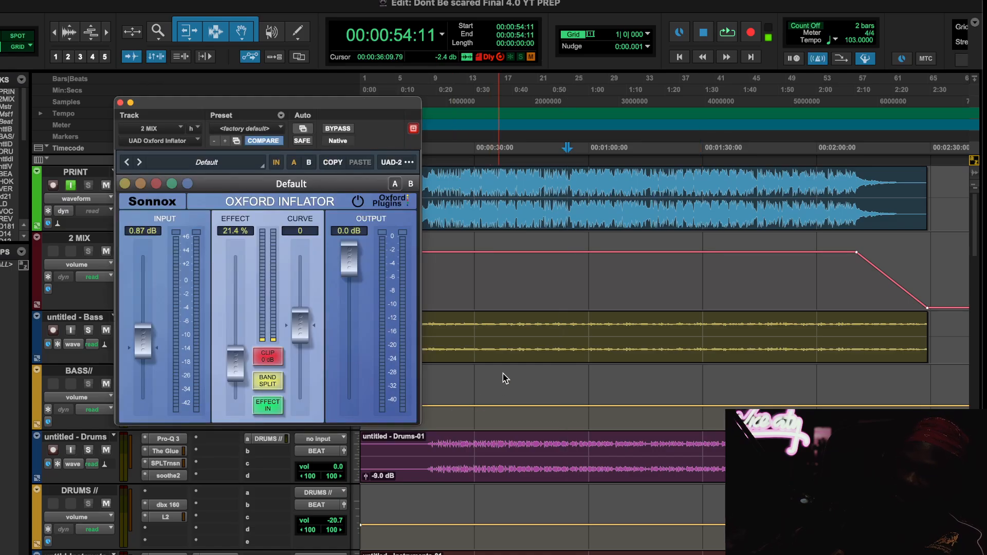
click(266, 385)
click(265, 385)
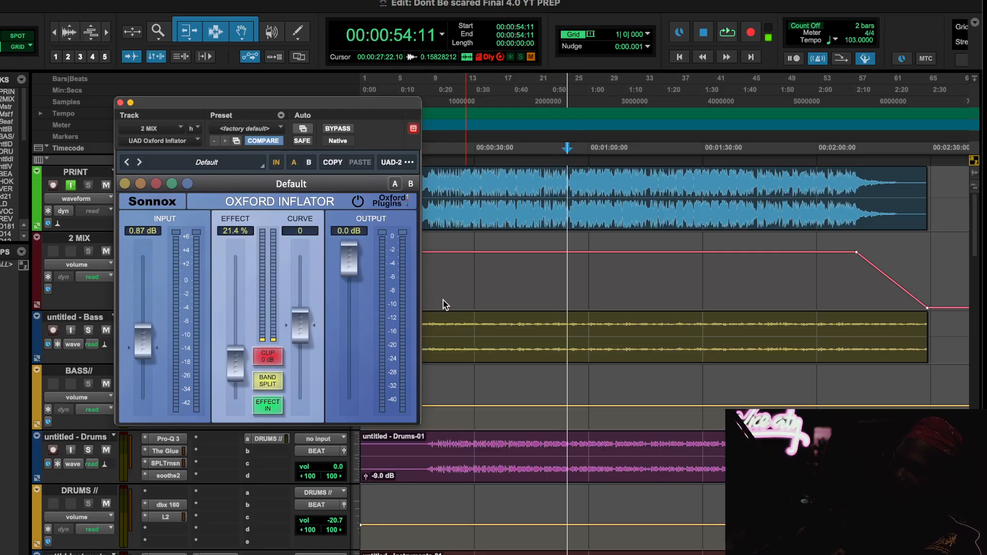
Step: Play the mix and compare it twice with the Oxford Inflator's effect out and in, then close the plugin and stop playback
key(space)
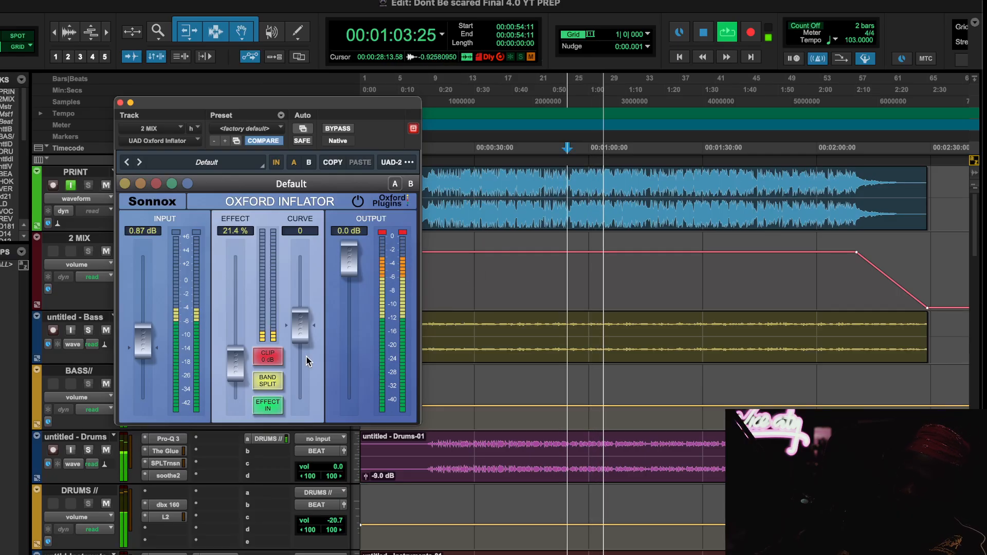
click(268, 405)
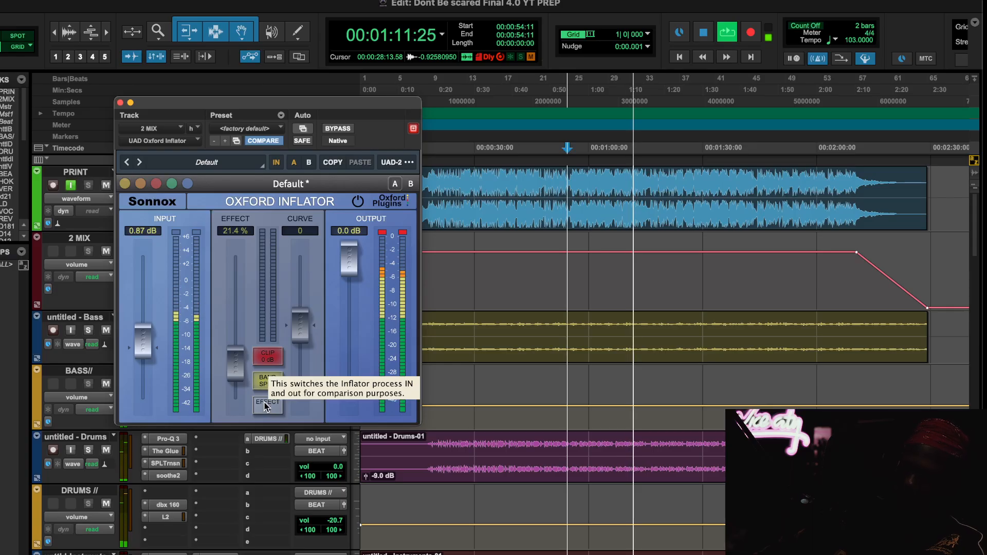
click(266, 406)
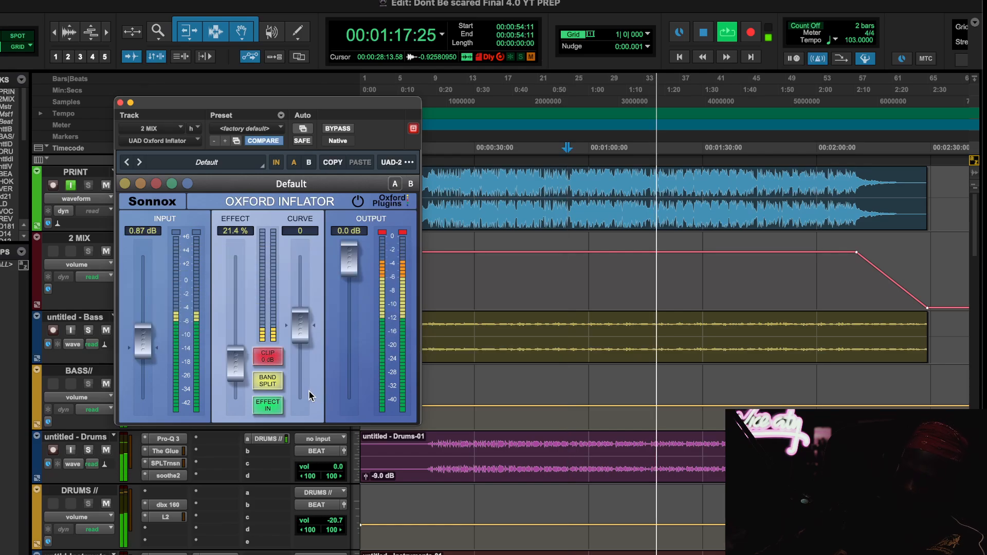
click(268, 405)
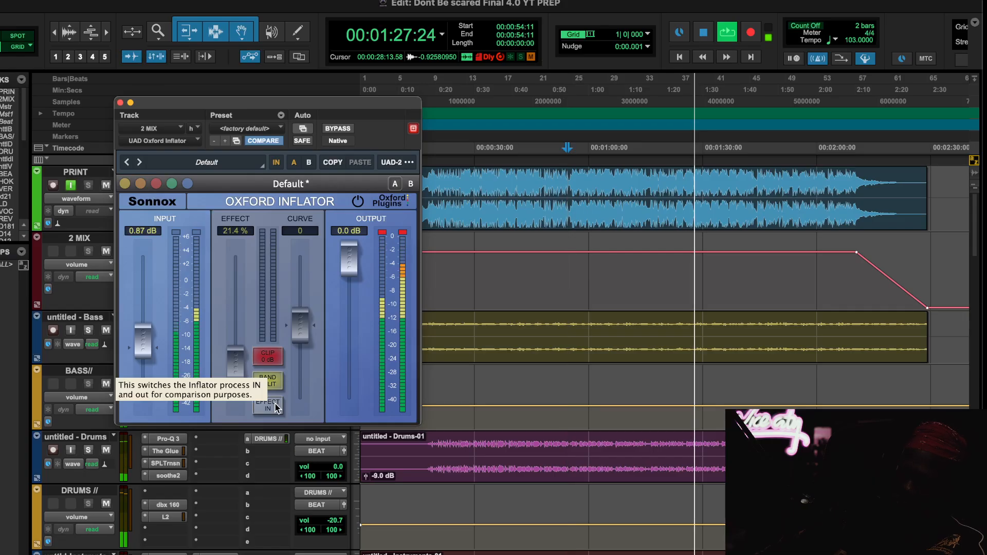
click(277, 407)
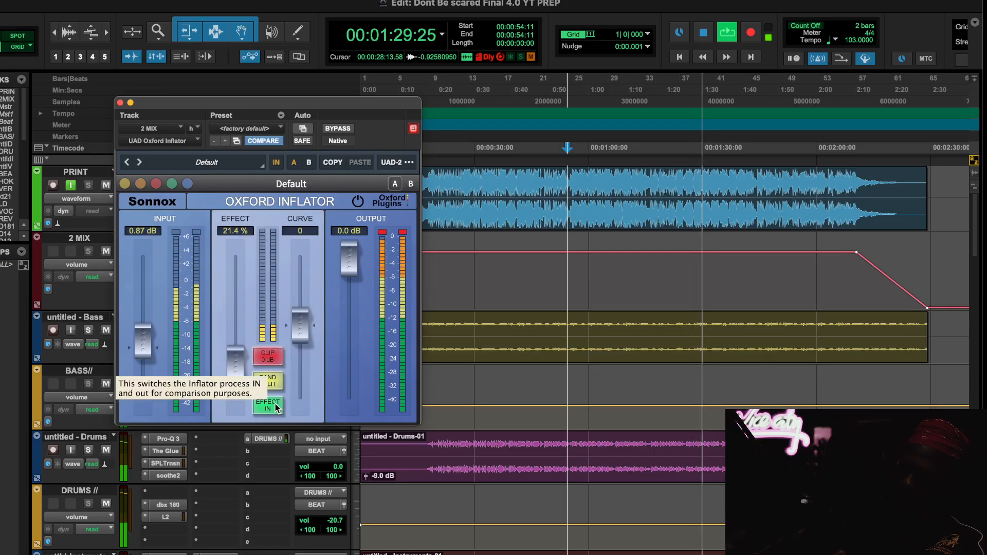
click(120, 103)
key(space)
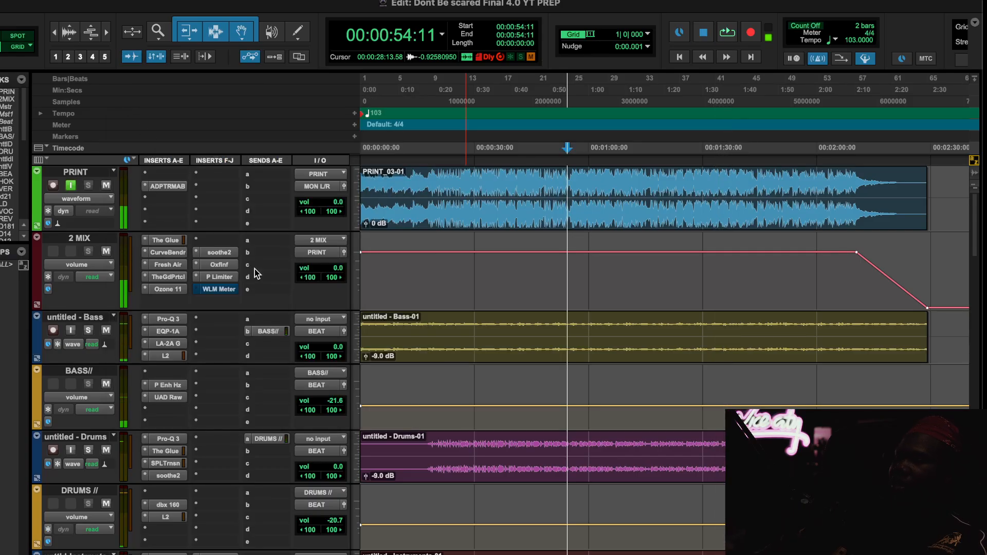
Step: Open the UAD Precision Limiter on 2 MIX, play the mix from about 0:27 and clear the limiter's held meter readings
click(227, 277)
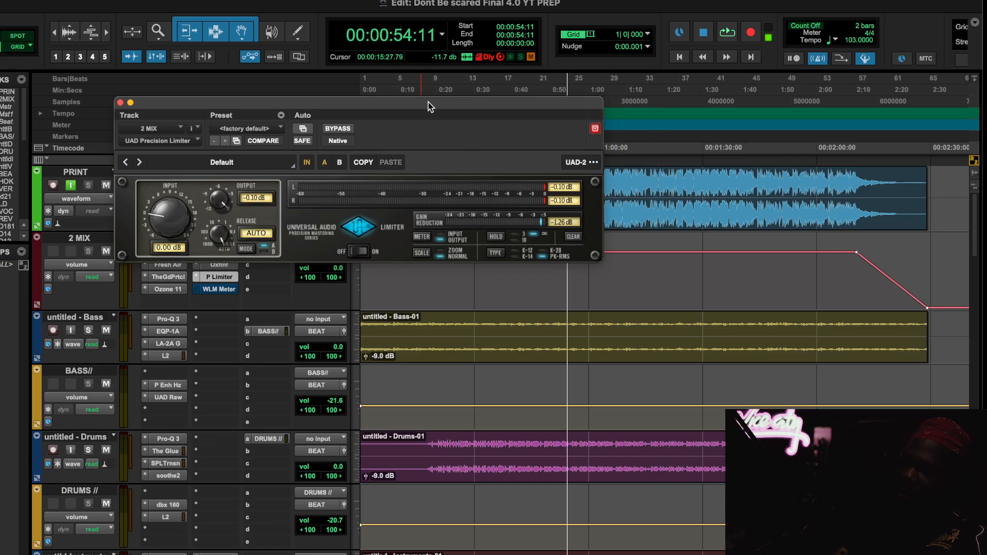
drag(430, 106, 416, 173)
click(464, 85)
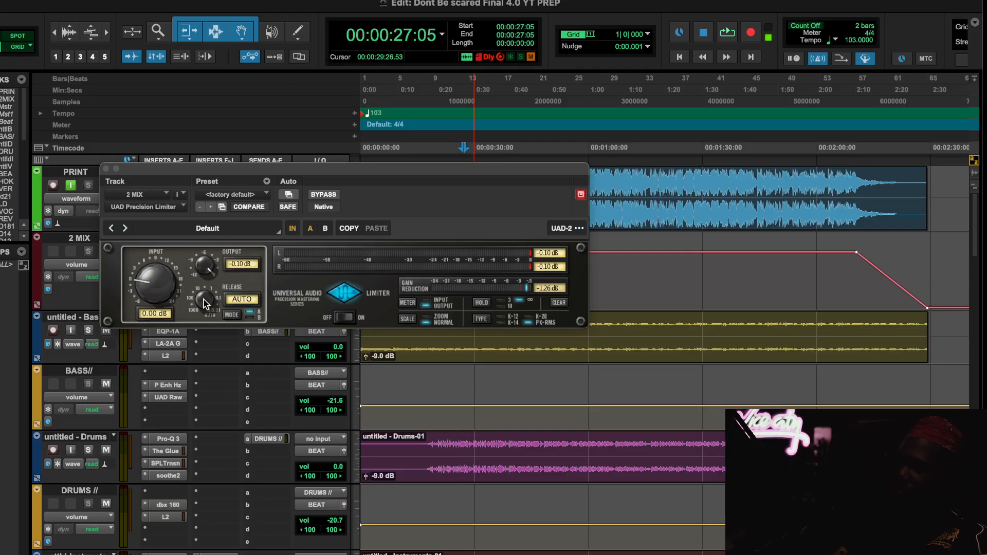
key(space)
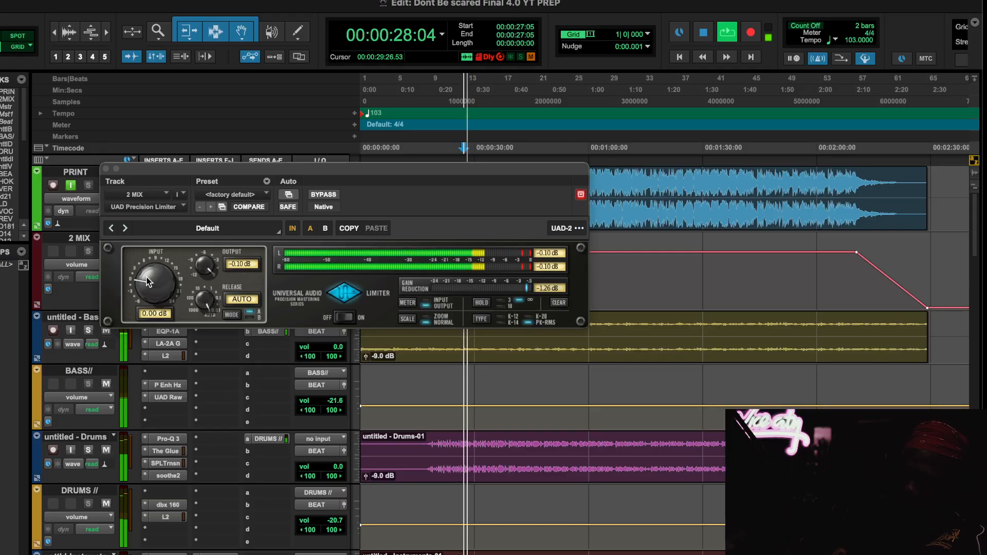
click(559, 303)
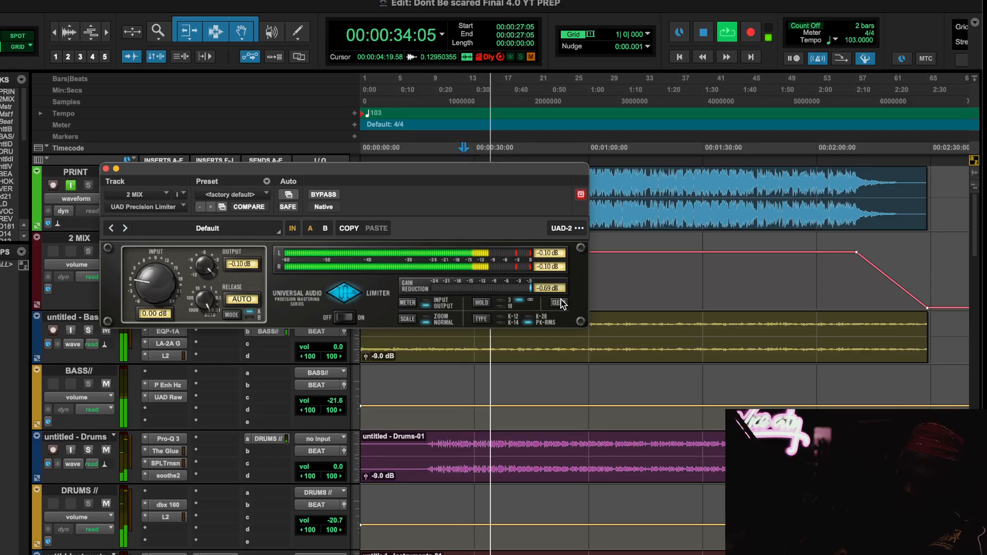
Step: Keep the Precision Limiter window open clear of the inserts, and take the WLM Meter insert on 2 MIX out of bypass and open it
click(582, 195)
drag(554, 175, 701, 34)
right_click(220, 289)
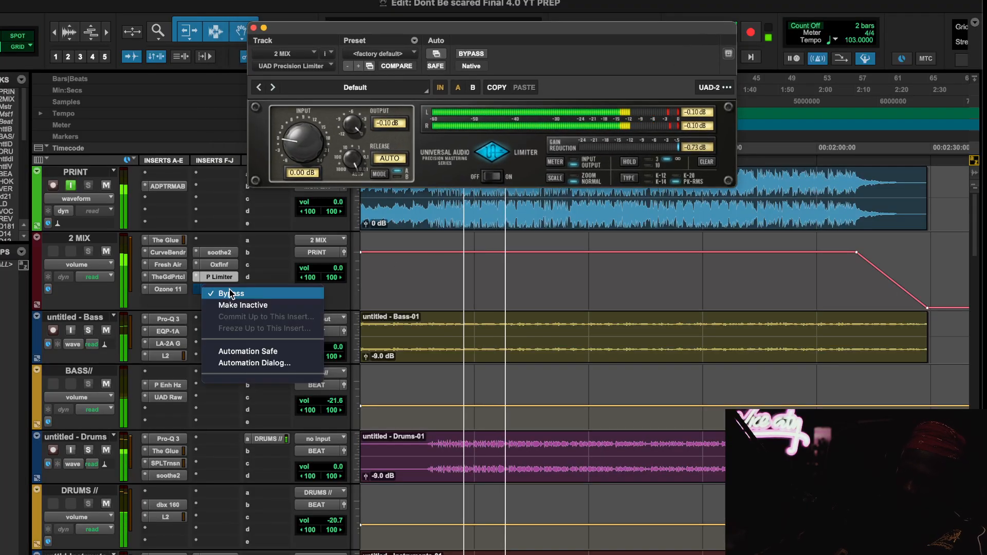
click(231, 290)
click(219, 289)
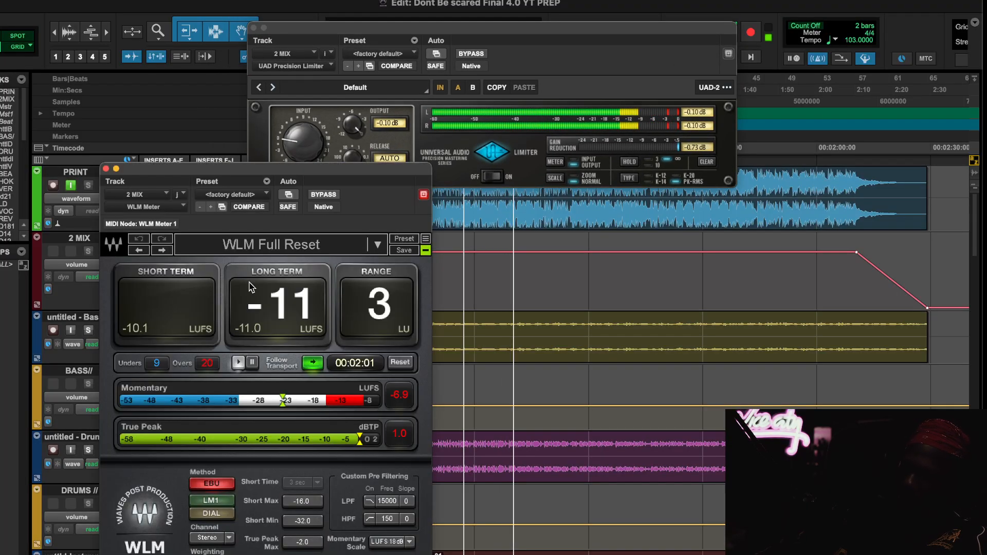
Step: Measure the mix's loudness with the WLM Meter, resetting it twice during playback, and close it after stopping
click(403, 362)
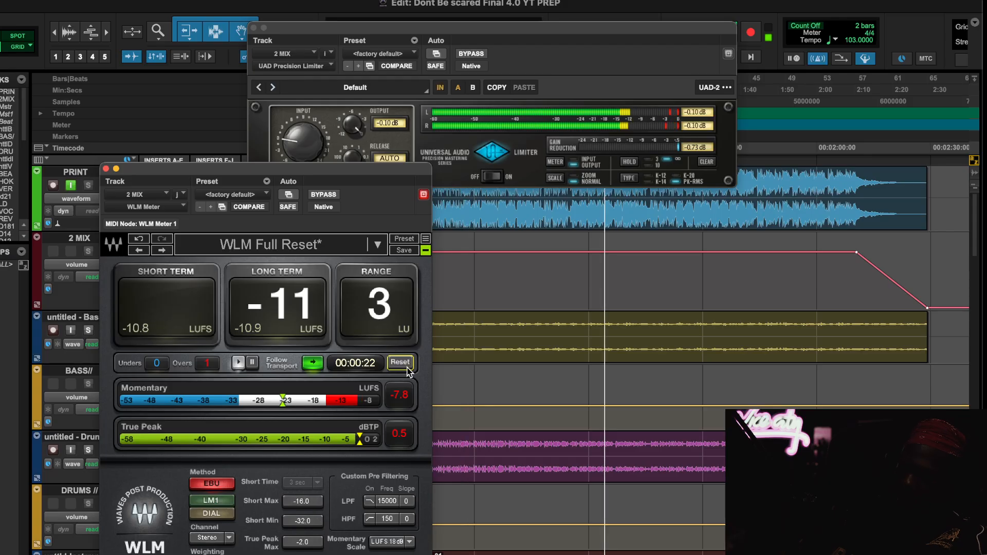
click(406, 366)
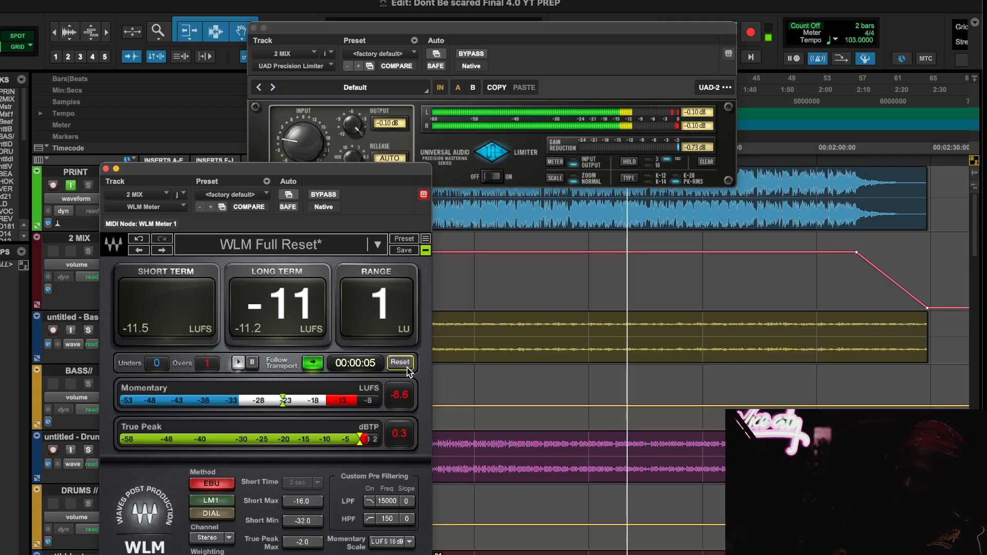
key(space)
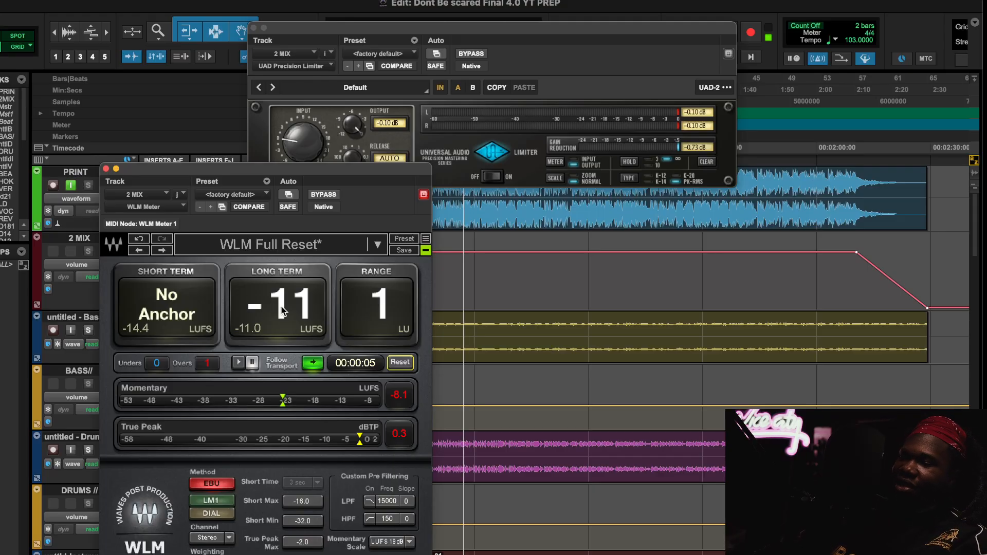
click(106, 169)
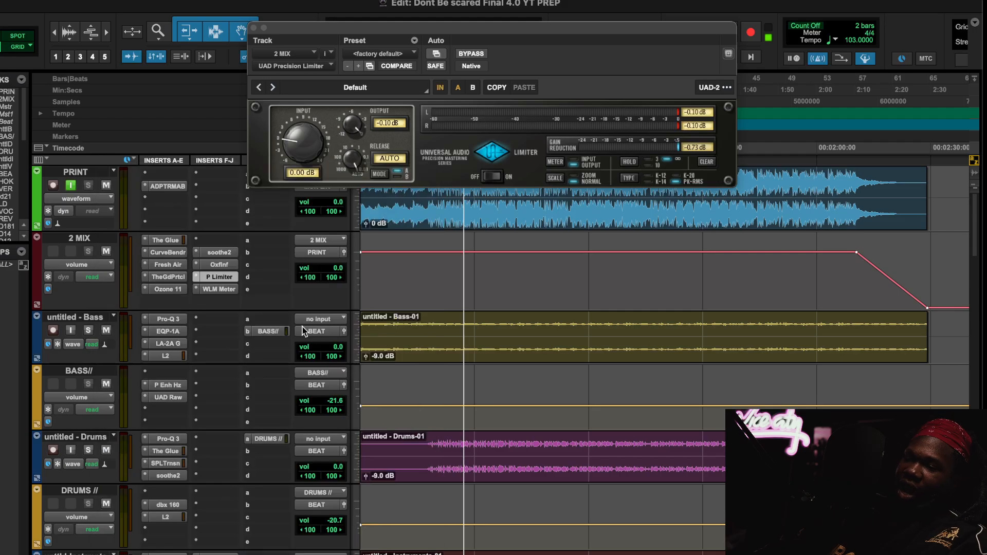
click(231, 288)
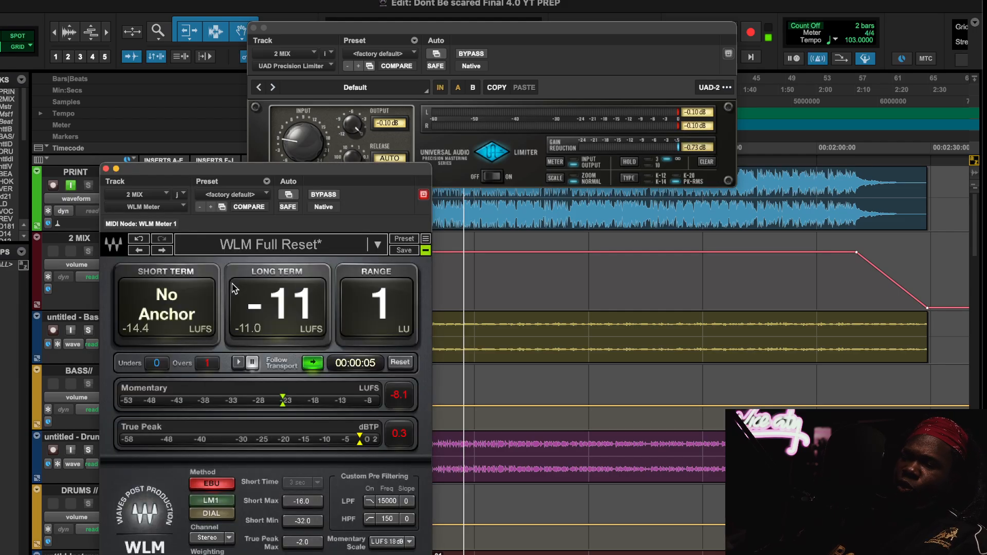
click(106, 169)
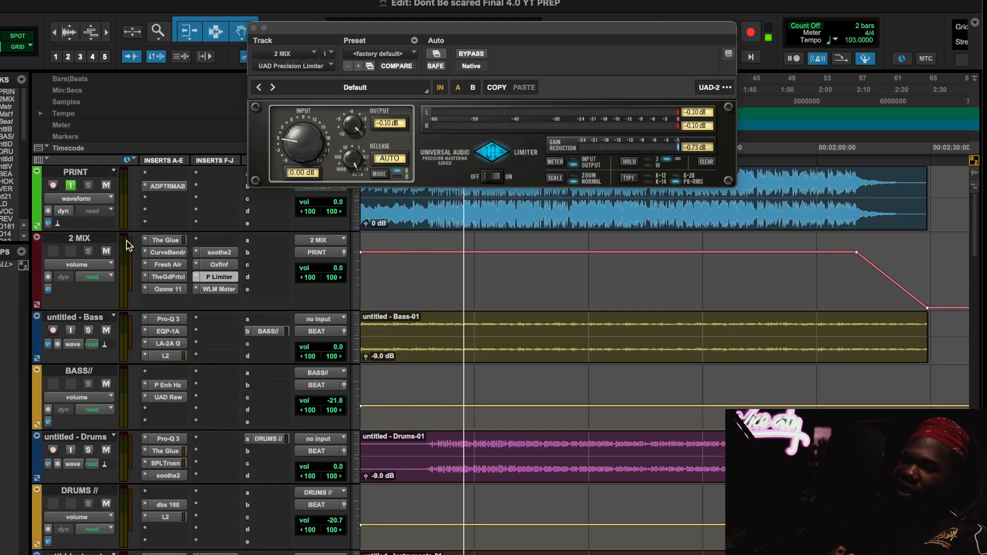
Step: Review The God Particle, the Ozone 11 Maximizer and the Oxford Inflator on 2 MIX, closing each plugin window after viewing it
click(172, 279)
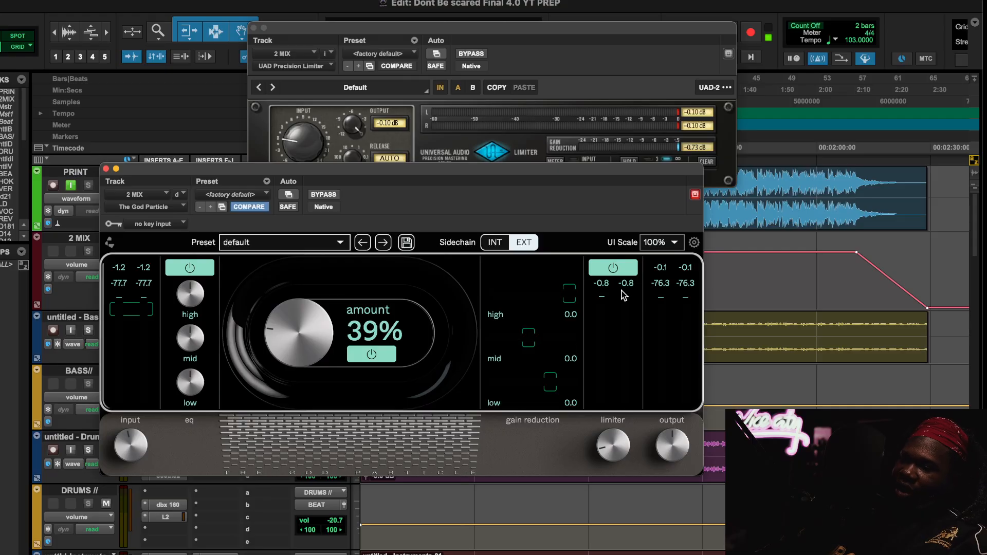
click(106, 169)
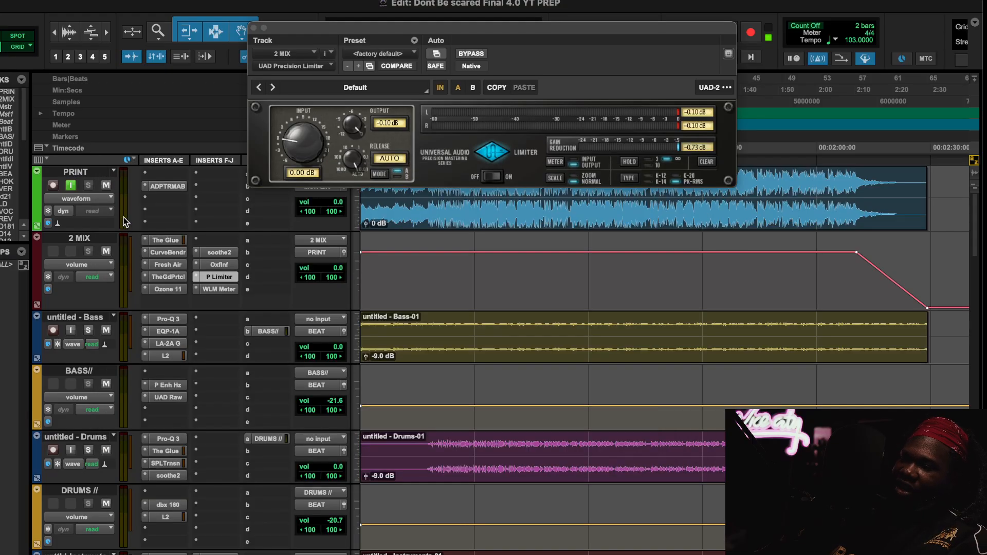
click(178, 290)
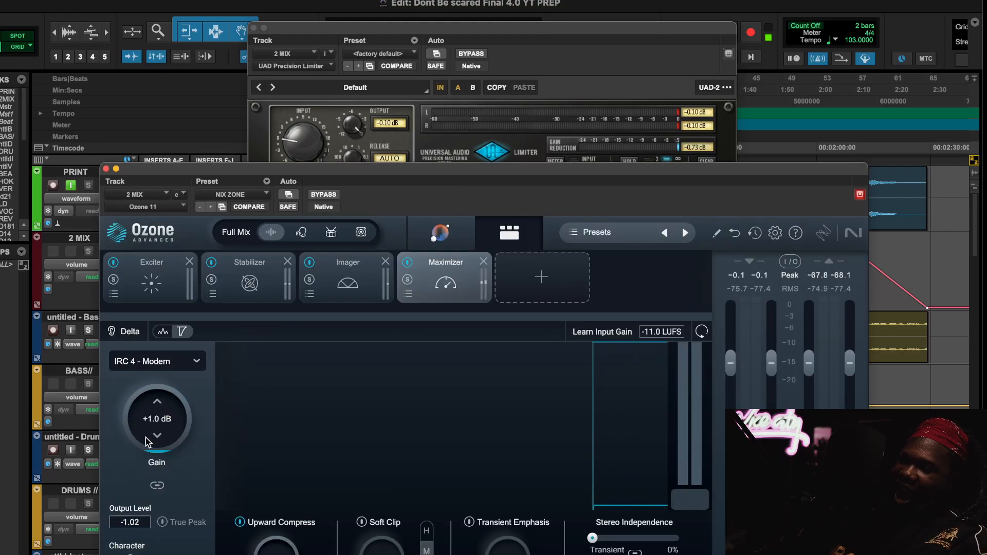
click(105, 168)
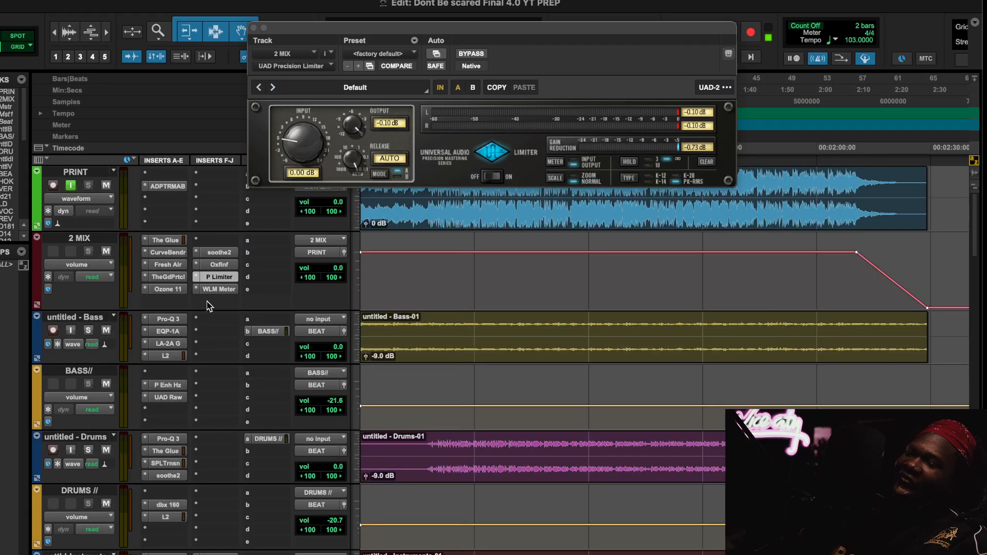
click(231, 265)
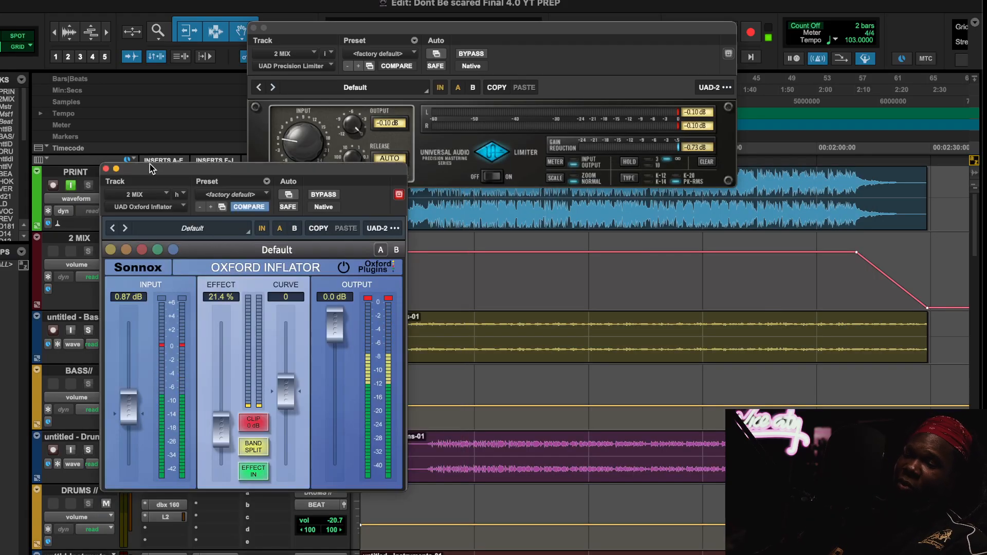
click(106, 169)
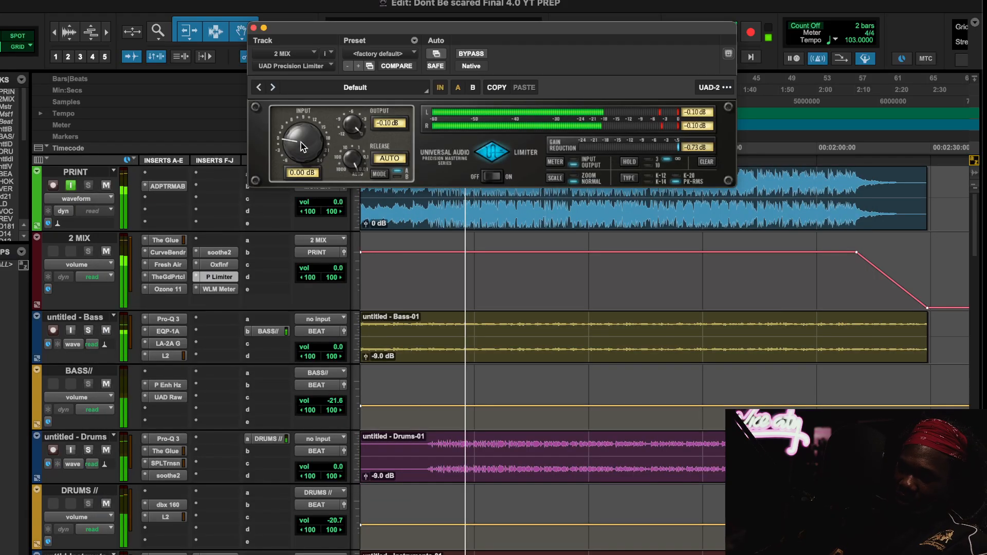
Step: Try the Precision Limiter's input at 1.80 dB, measuring playback loudness with a reset WLM Meter, and return the input to 0.00 dB
drag(301, 140, 303, 134)
click(713, 161)
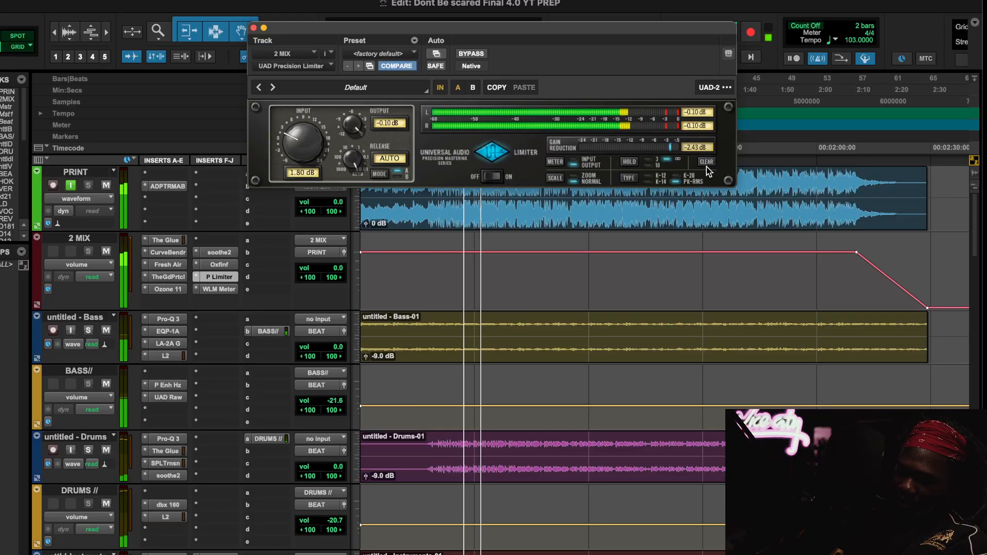
click(223, 289)
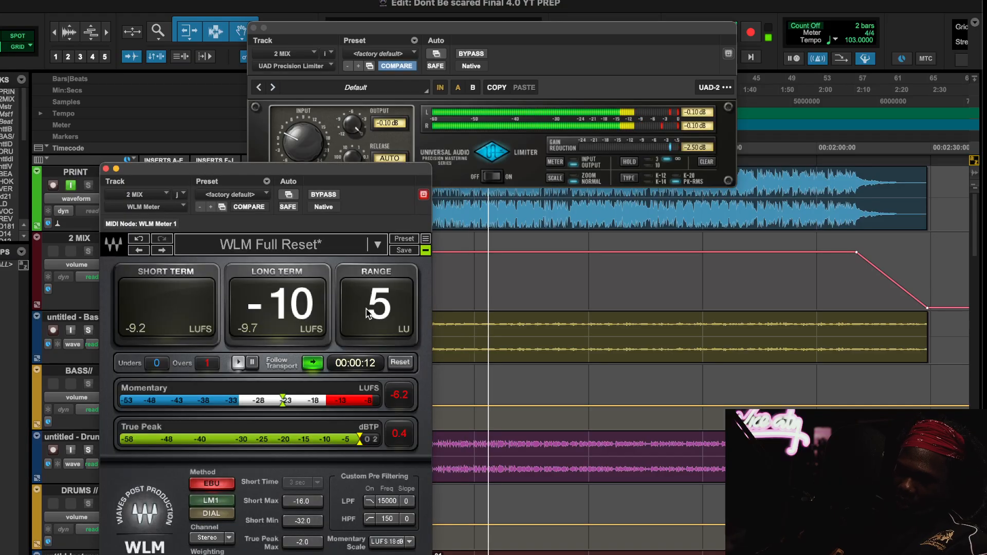
click(406, 364)
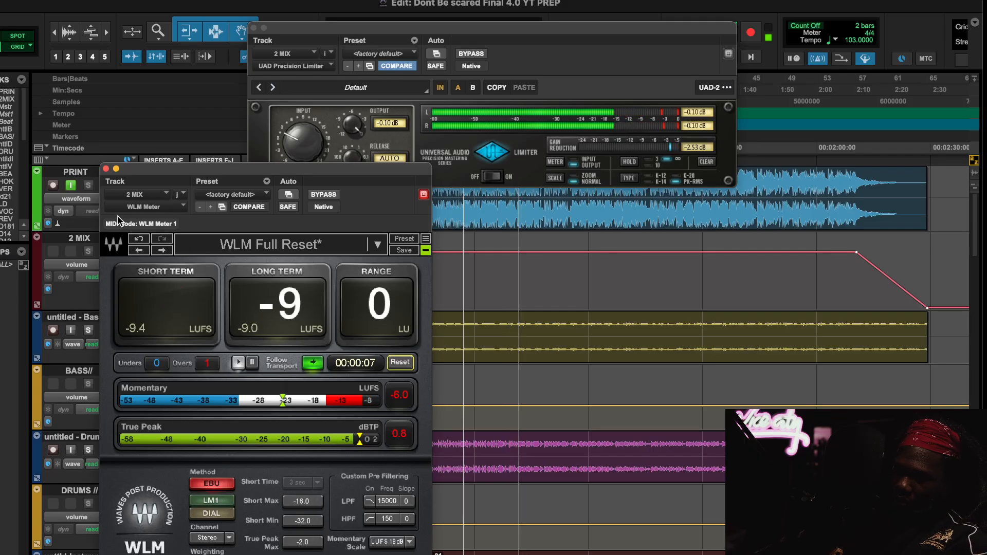
key(space)
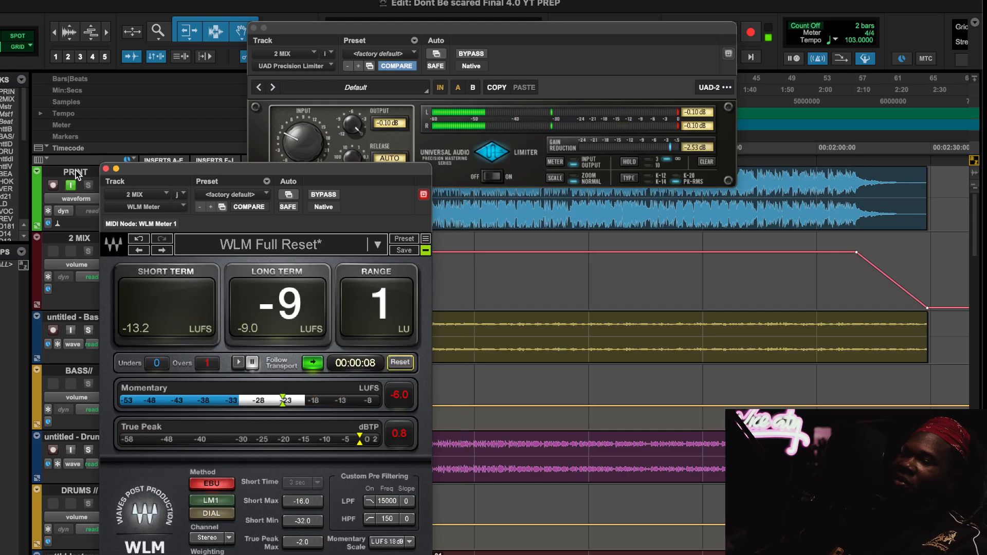
click(107, 170)
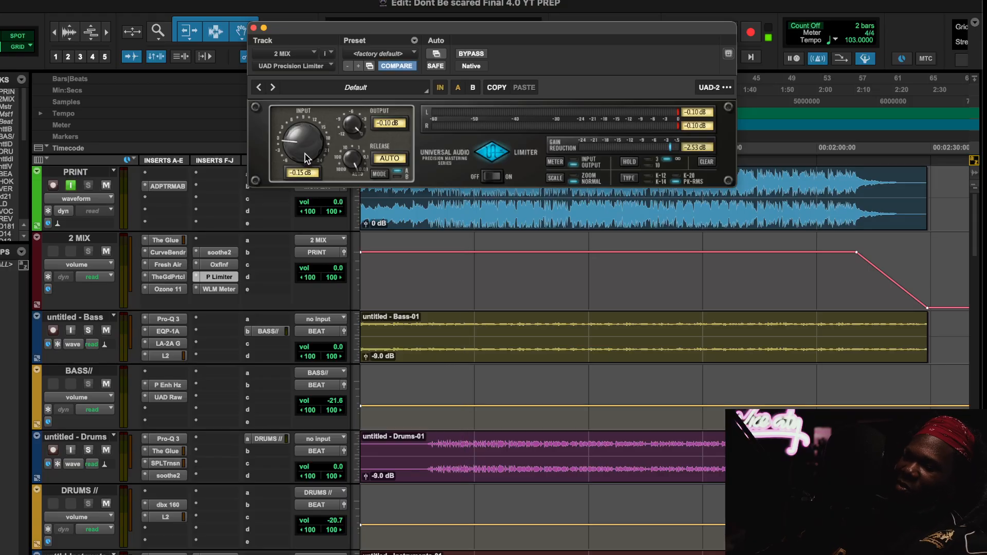
alt+click(304, 150)
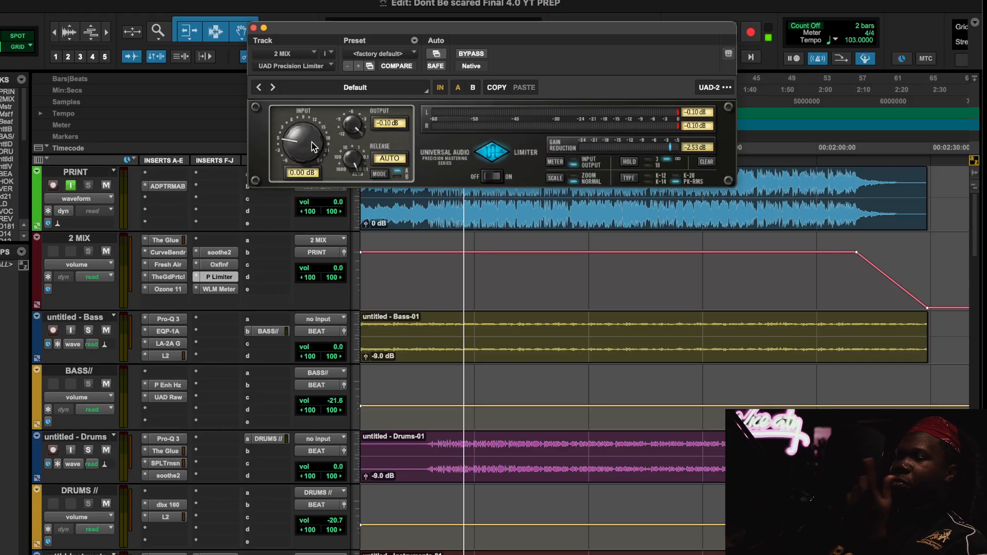
Step: Recheck the level settings in the Oxford Inflator, Ozone 11 and The God Particle in turn, closing each window
click(219, 264)
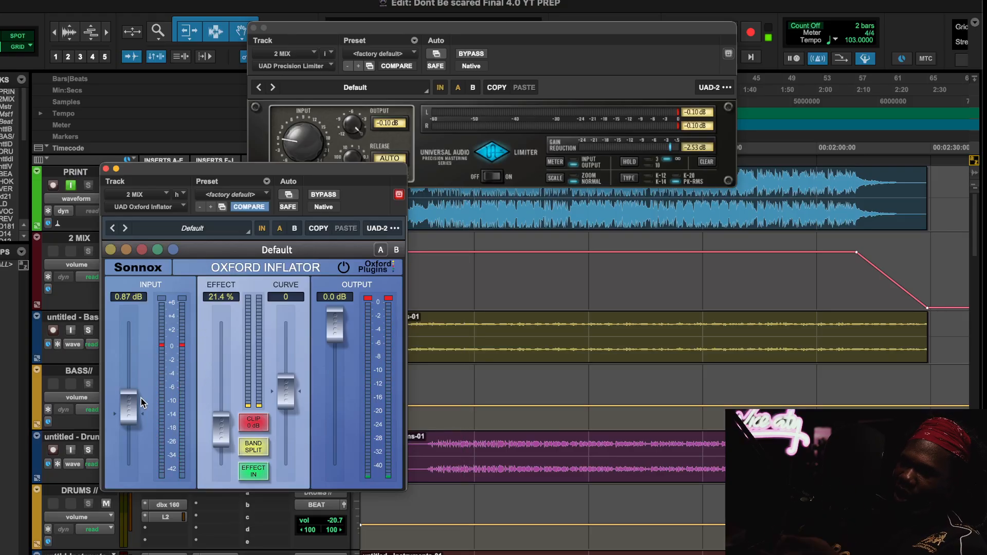
click(105, 169)
click(167, 289)
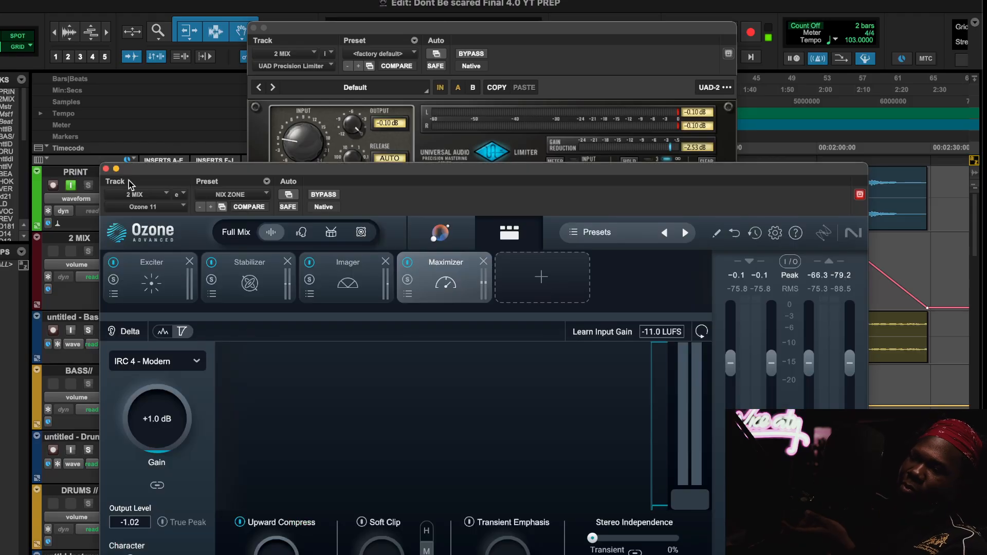
click(106, 169)
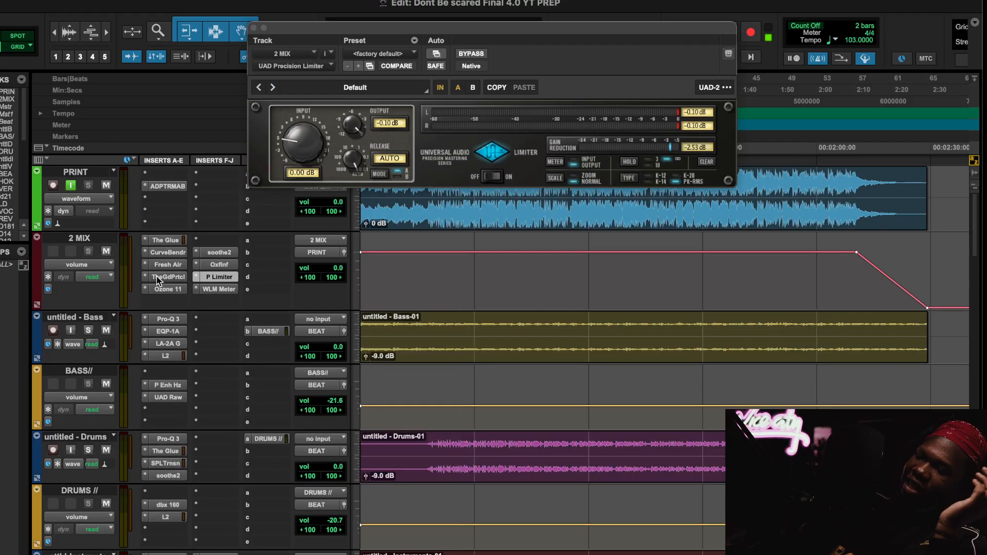
click(160, 280)
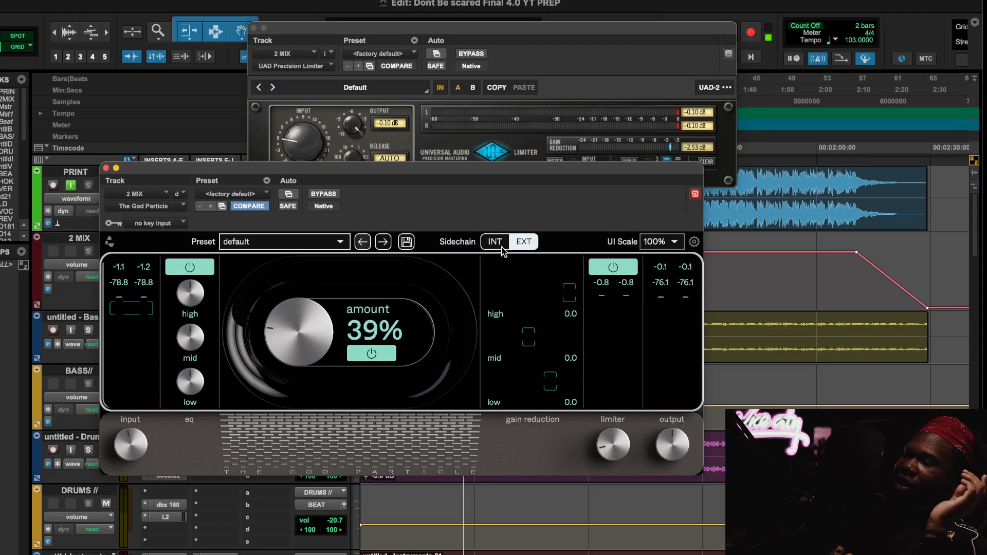
click(106, 168)
Step: Open ADPTR MetricAB on the PRINT track and compare the playing mix with the Dont_Be_Scared_008_MASTERED.mp3 reference, returning to A
click(168, 186)
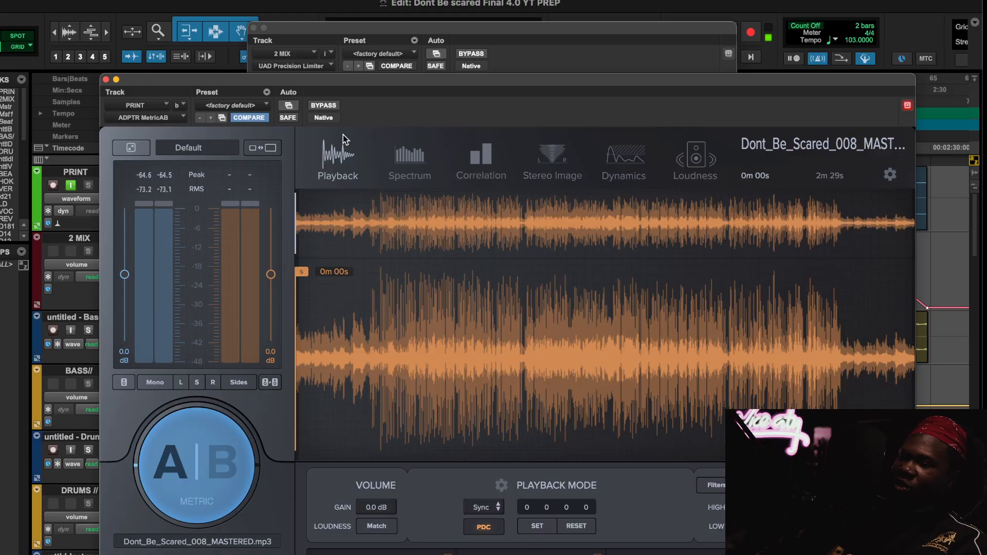
key(space)
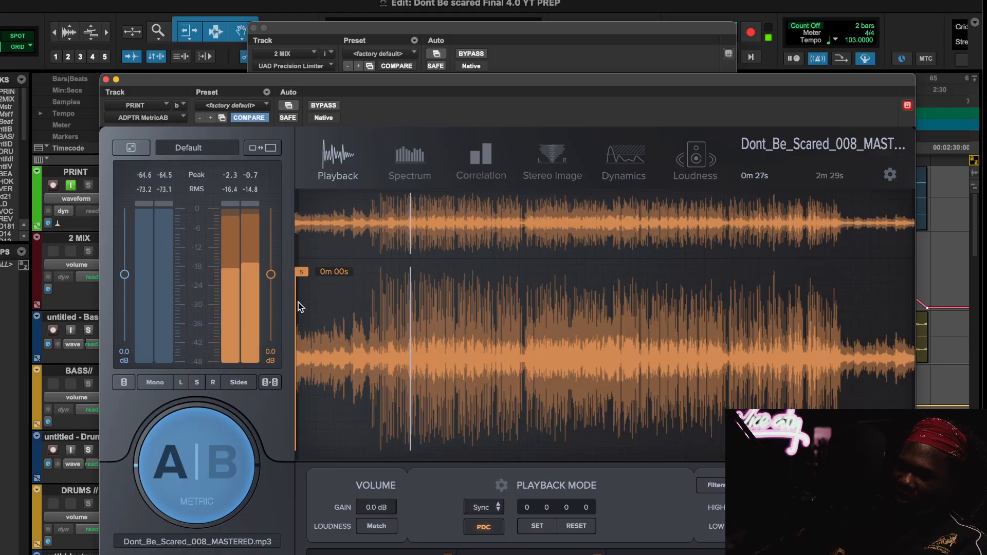
click(231, 452)
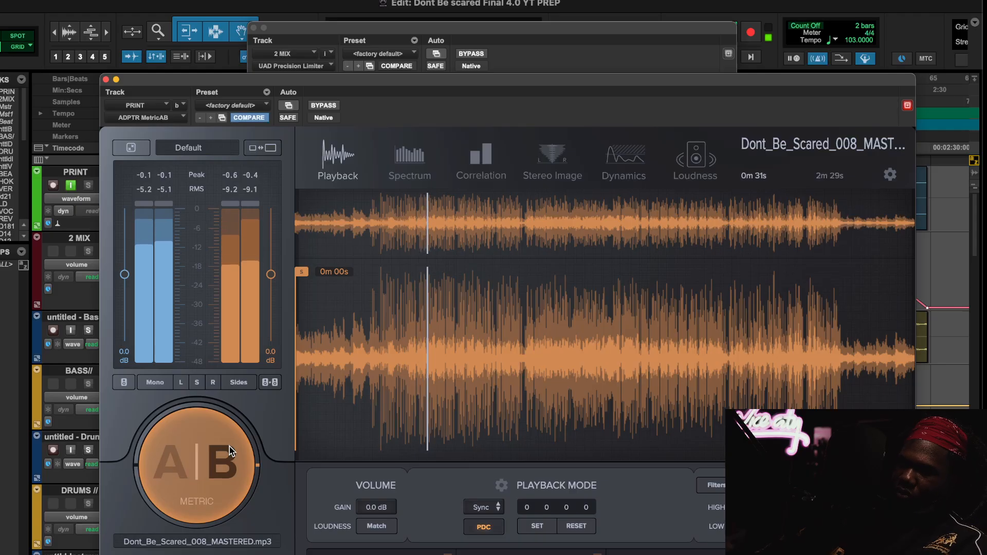
click(230, 452)
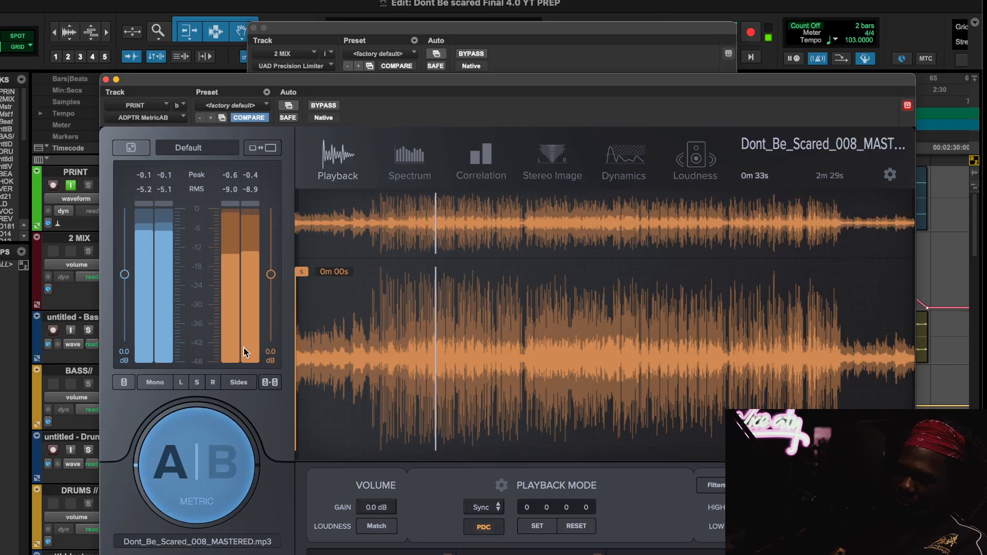
Step: Close the Precision Limiter, move the MetricAB window clear of the timeline and continue playback from about 0:51
click(253, 29)
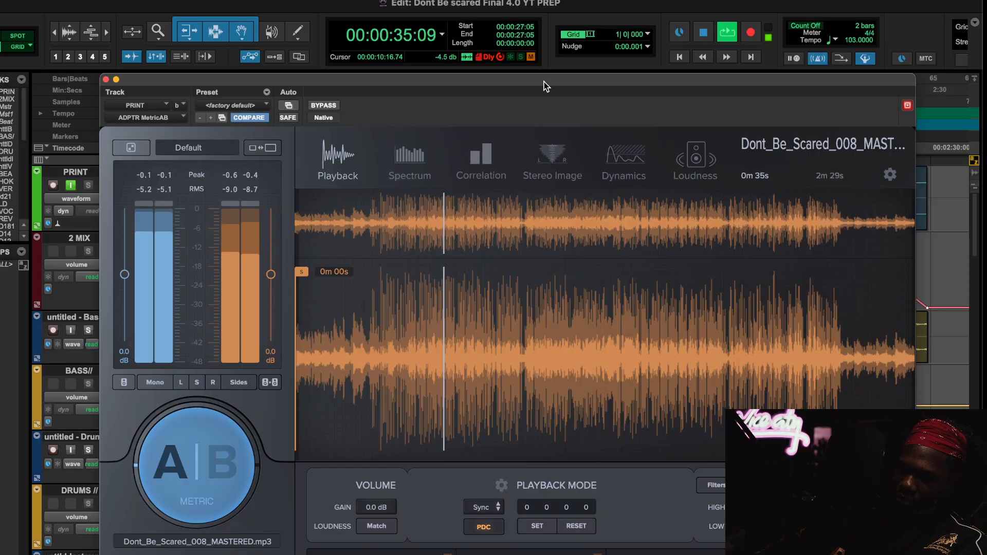
drag(545, 82, 545, 168)
click(559, 91)
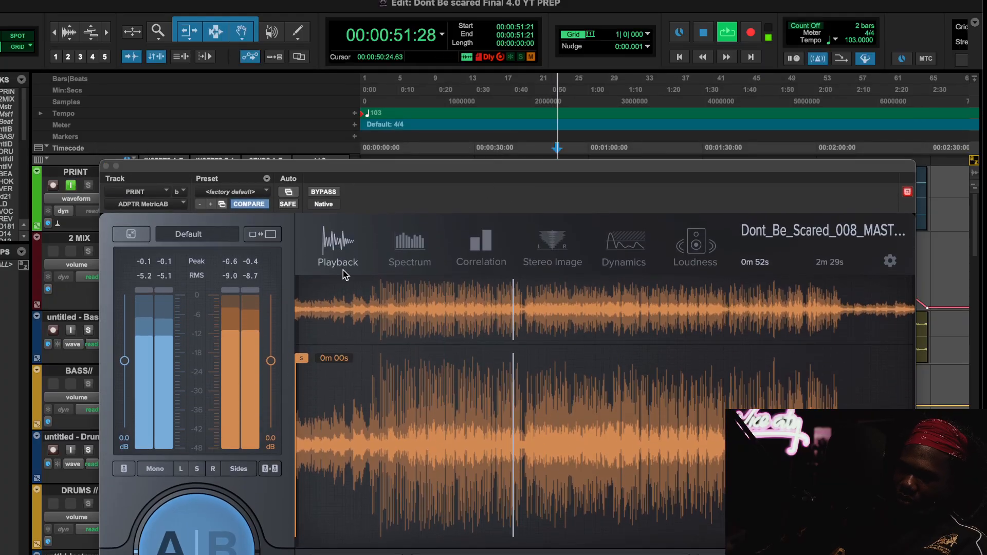
drag(387, 174, 385, 146)
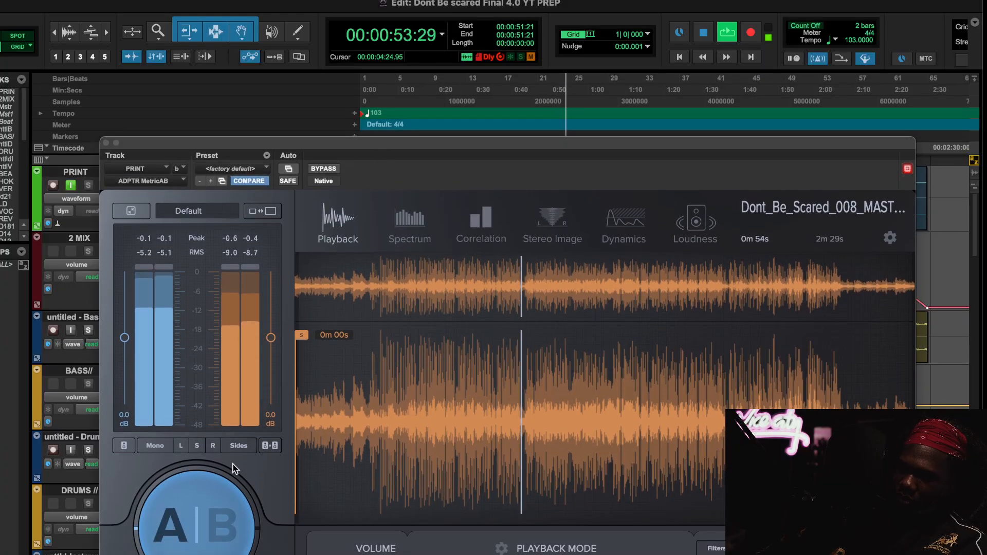
Step: Compare the playing mix with the mastered reference in MetricAB, return to A, and move the plugin window to reveal its lower controls
click(214, 526)
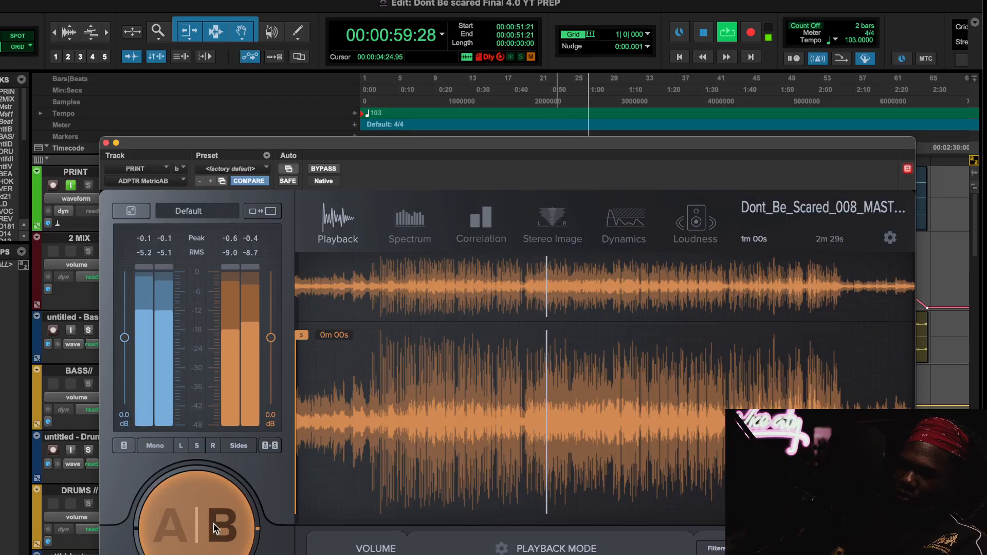
click(214, 525)
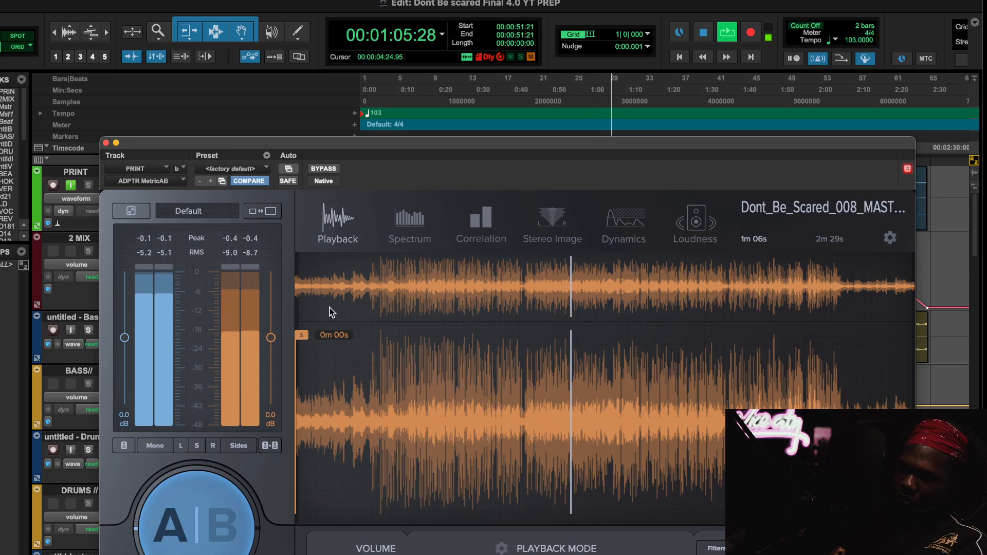
drag(402, 145, 402, 23)
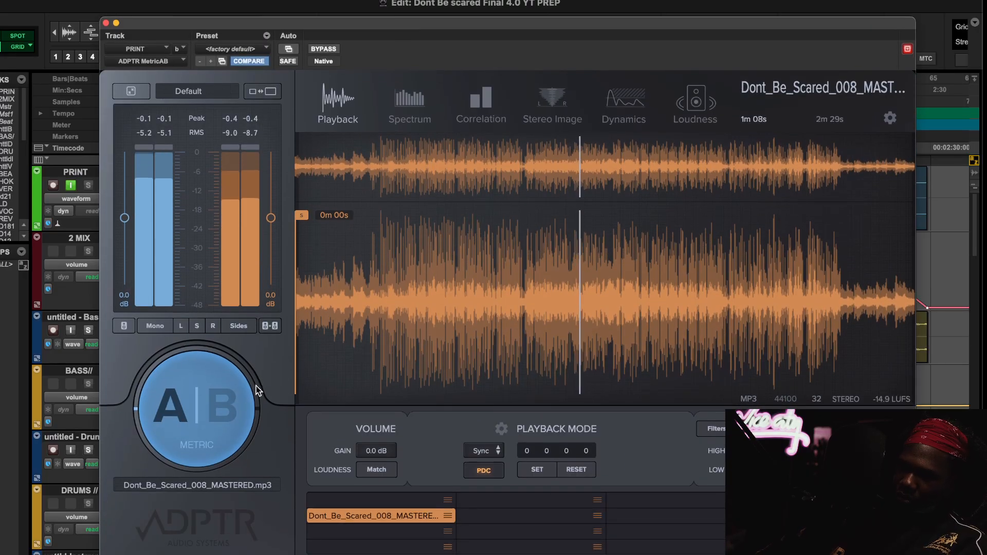
Step: Audition the mastered reference against the mix two more times in MetricAB, ending on A, and close the plugin and stop playback
click(211, 402)
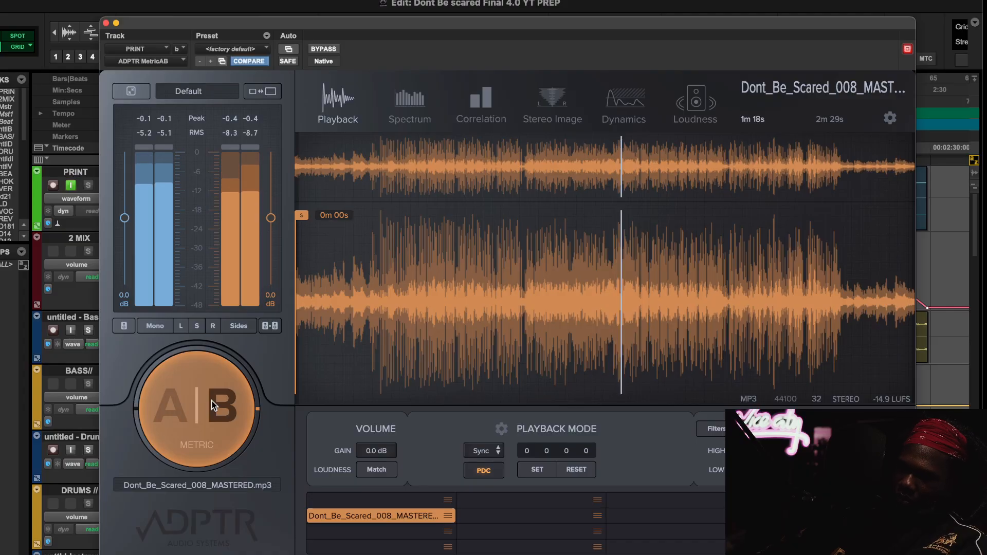
click(214, 405)
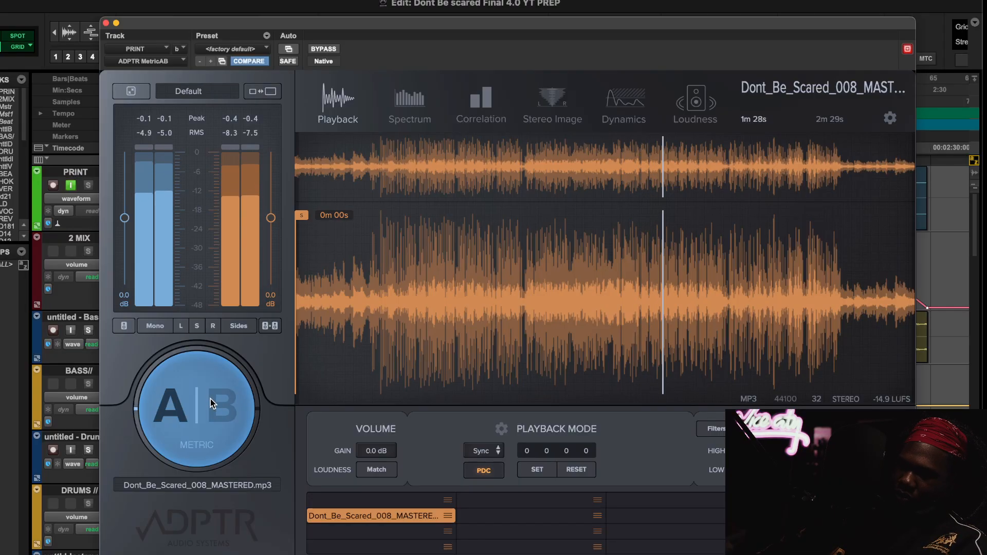
click(211, 400)
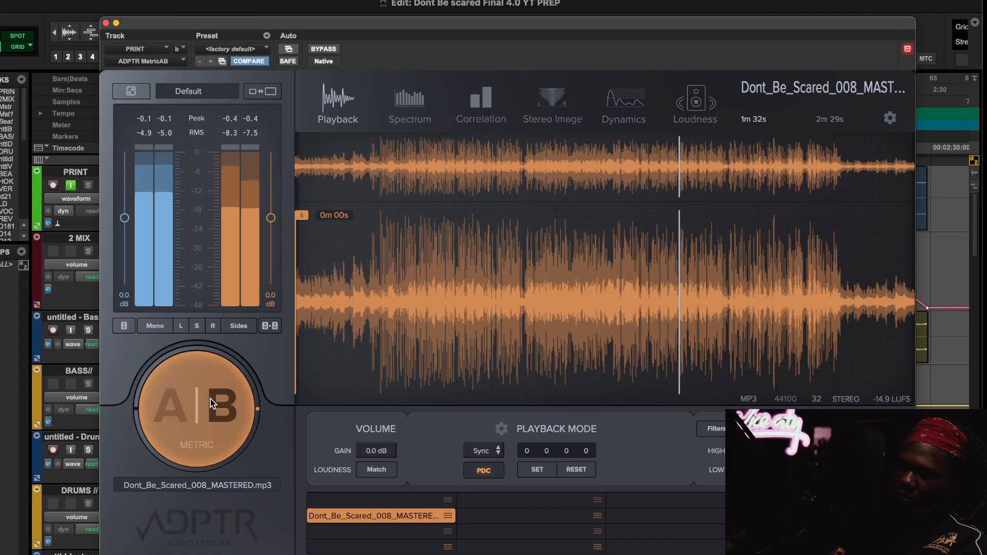
click(211, 399)
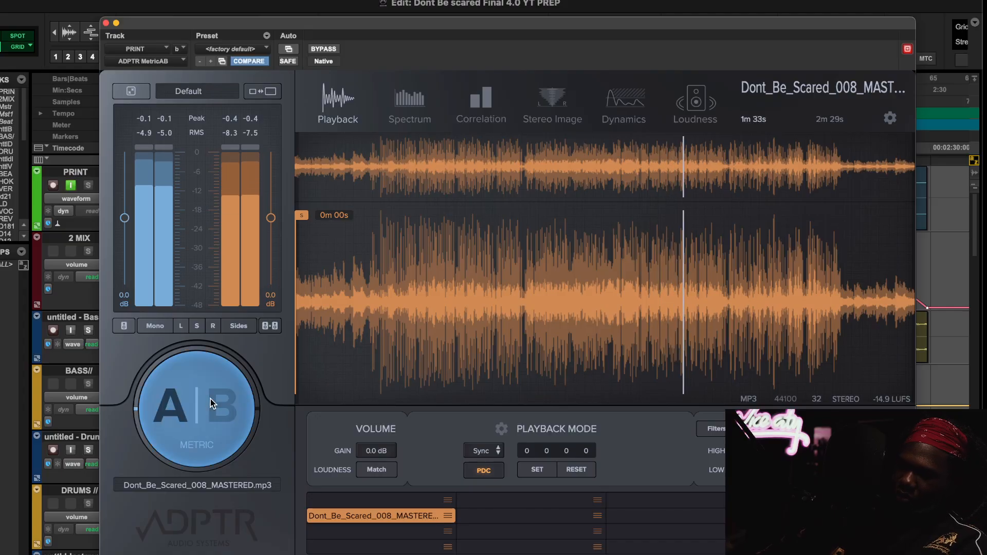
click(106, 23)
key(space)
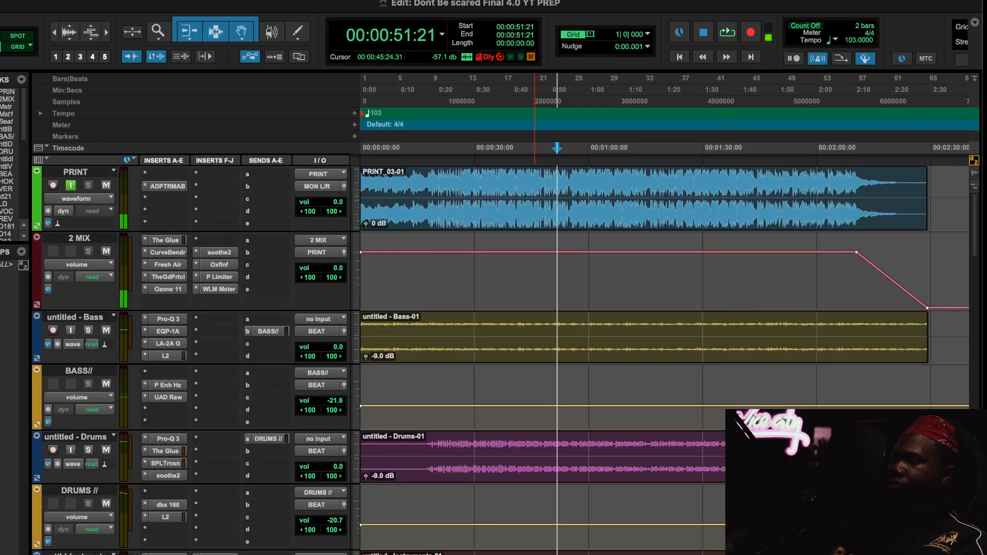